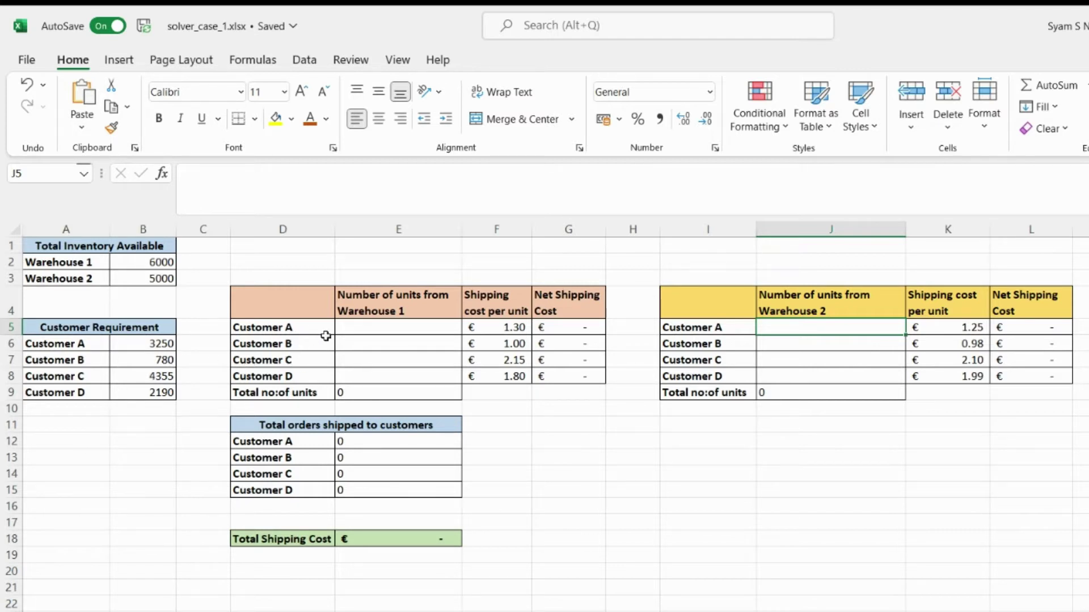
- Examine the net shipping cost formulas for Customers A and B in the Warehouse 1 table
{"action": "left_click", "coordinate": [391, 293]}
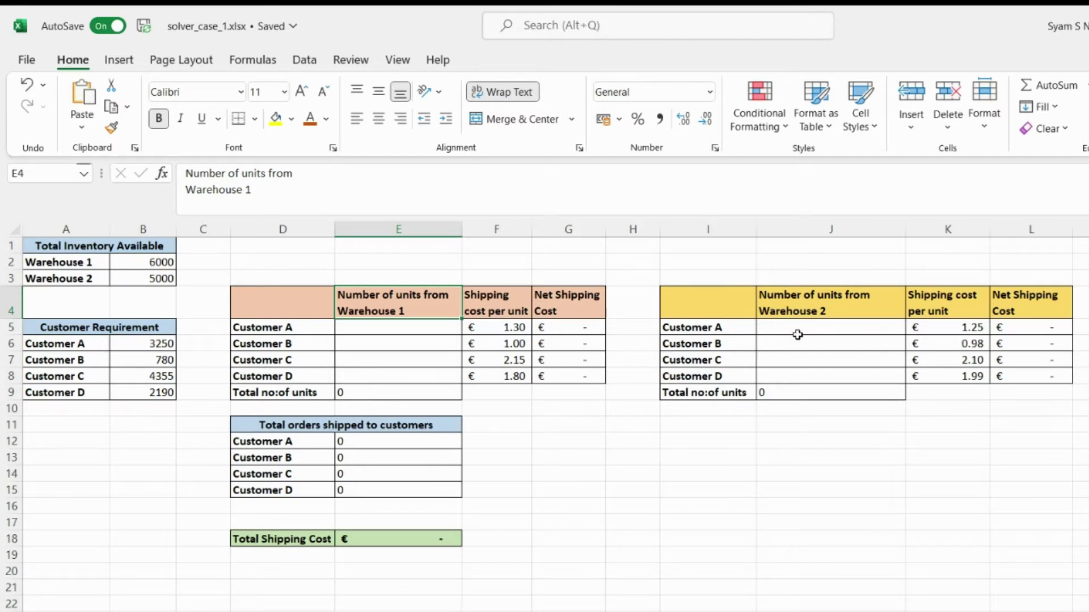
{"action": "left_click", "coordinate": [559, 328]}
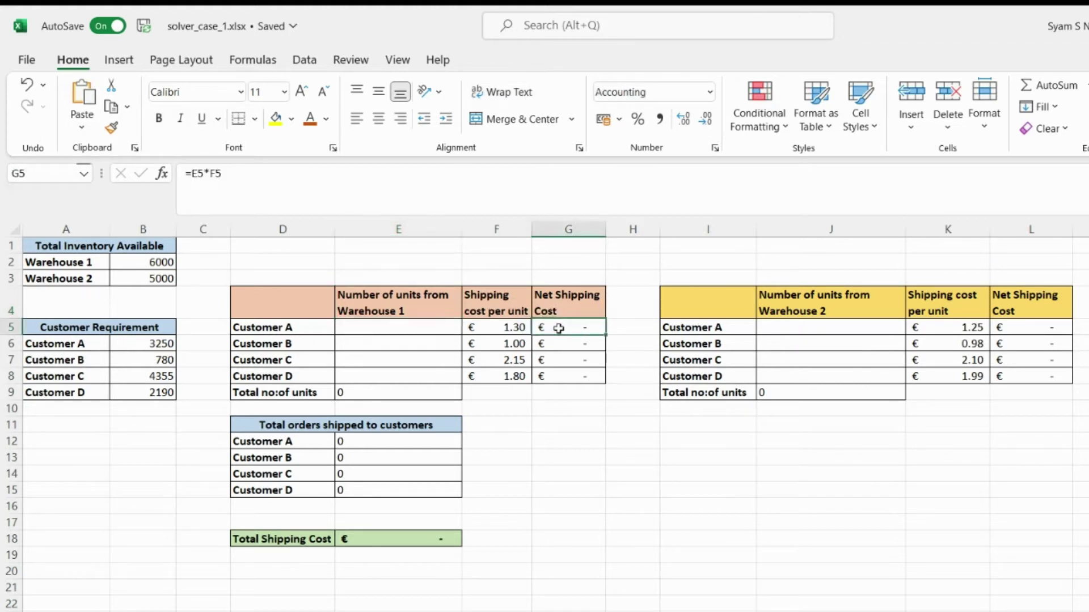
{"action": "double_click", "coordinate": [559, 329]}
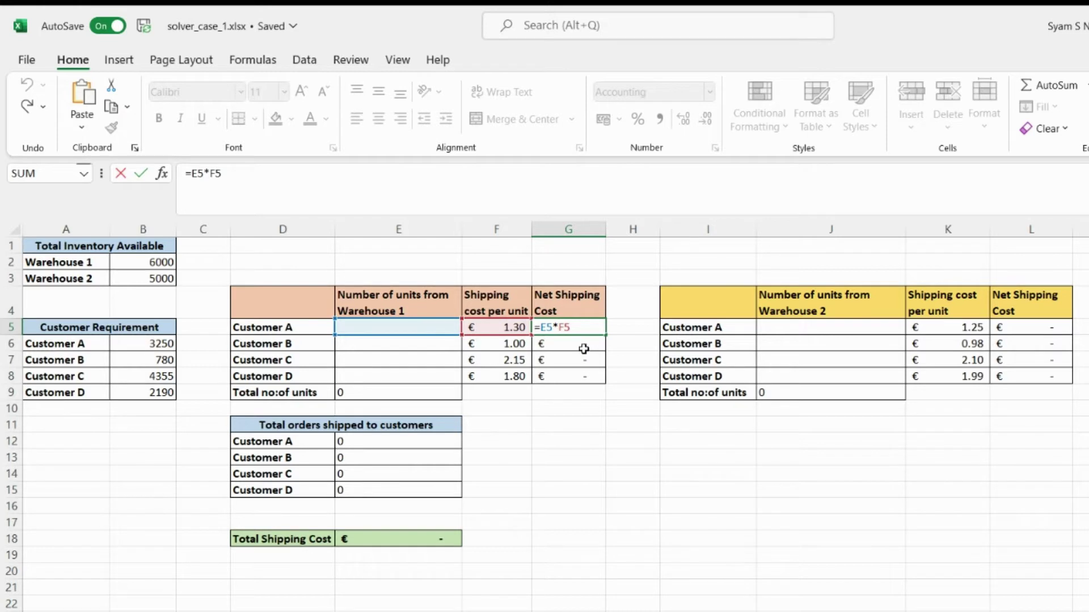
{"action": "key", "text": "ctrl+Return"}
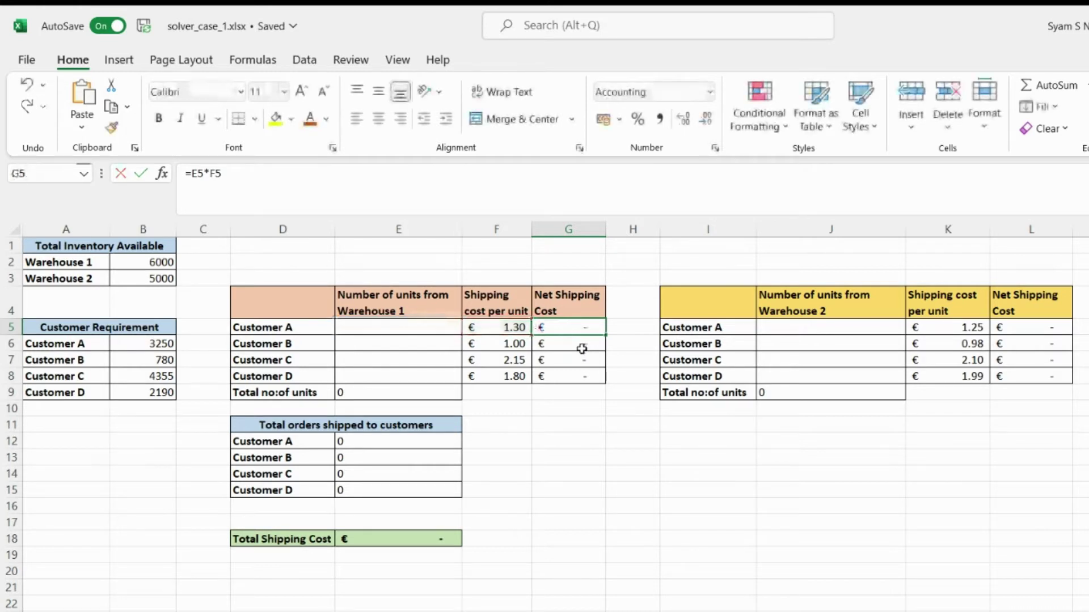
{"action": "left_click", "coordinate": [582, 349]}
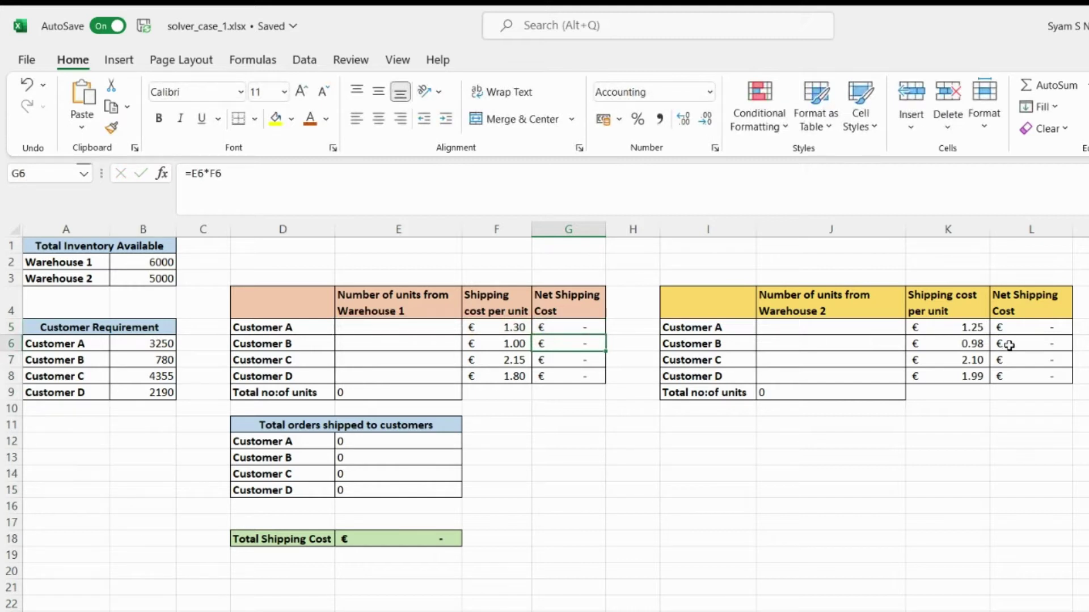
- Inspect the total number of units formulas in E9 for Warehouse 1 and J9 for Warehouse 2
{"action": "left_click", "coordinate": [409, 403]}
{"action": "left_click", "coordinate": [406, 392]}
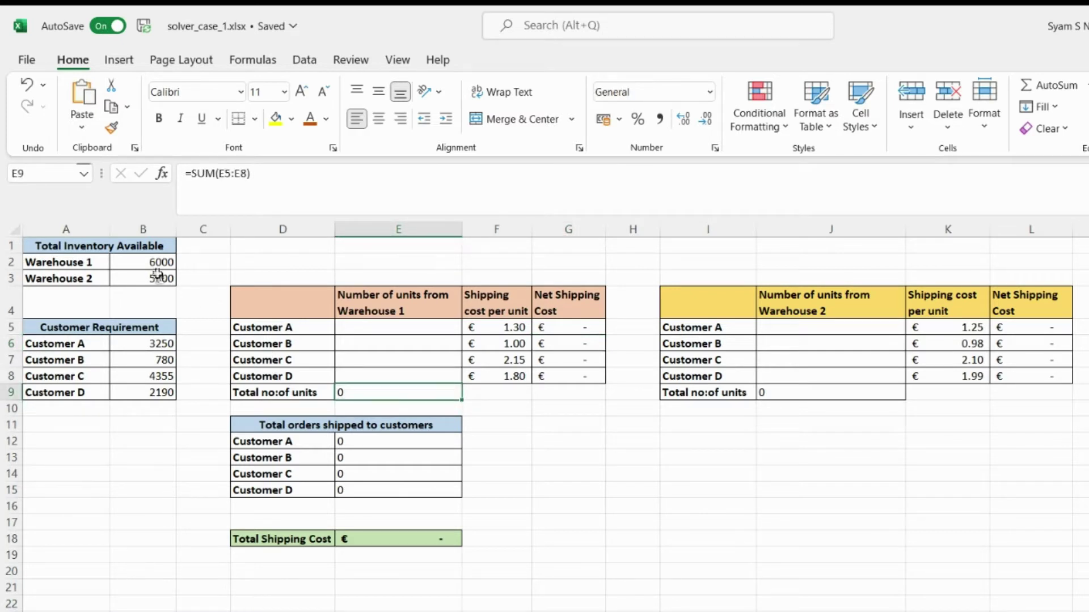
{"action": "double_click", "coordinate": [376, 393]}
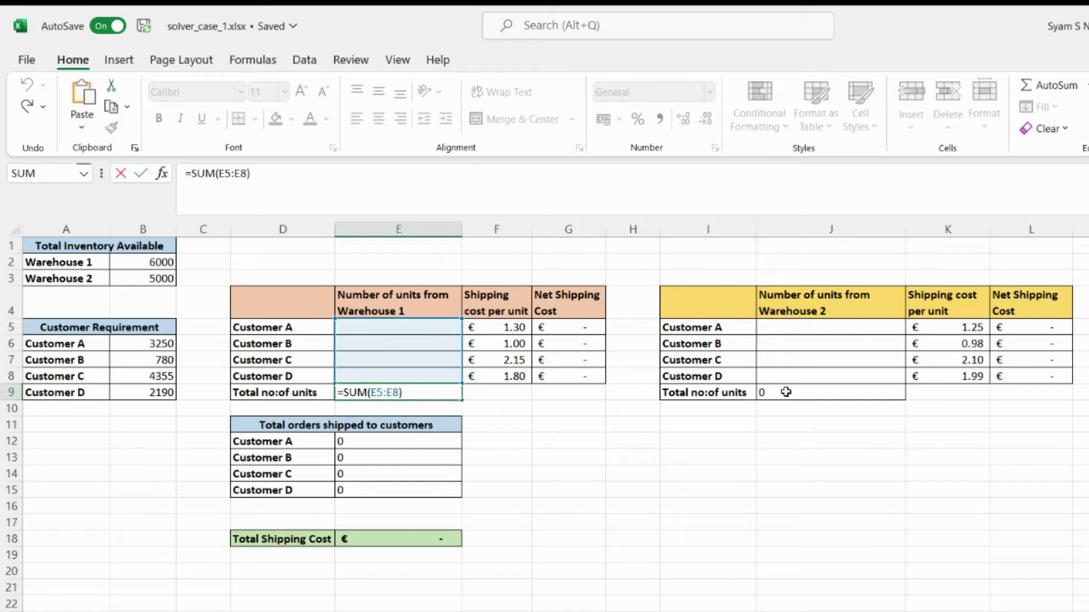
{"action": "key", "text": "Return"}
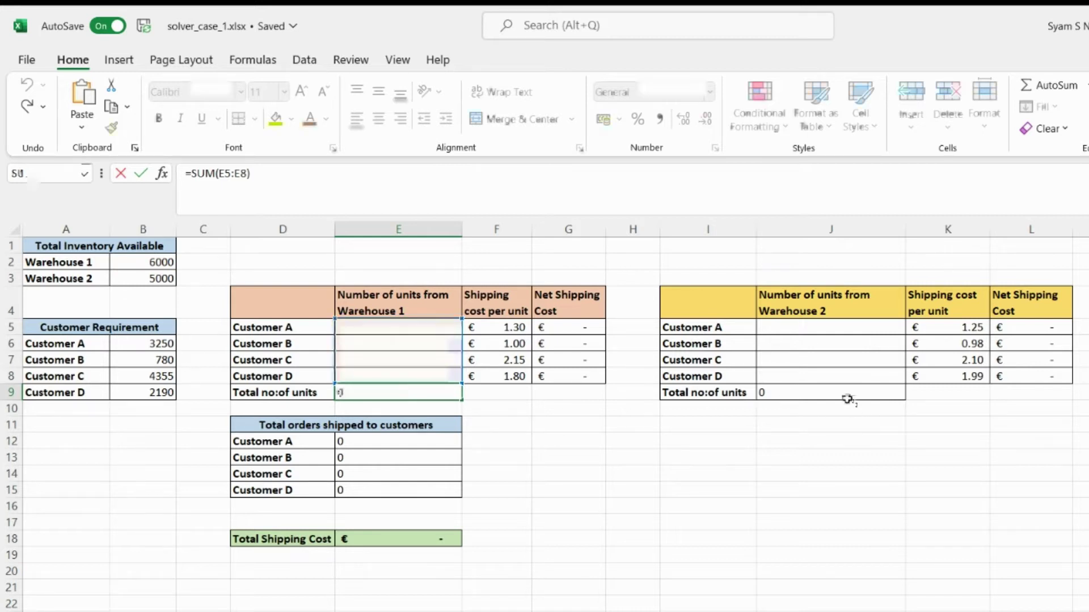
{"action": "double_click", "coordinate": [847, 395]}
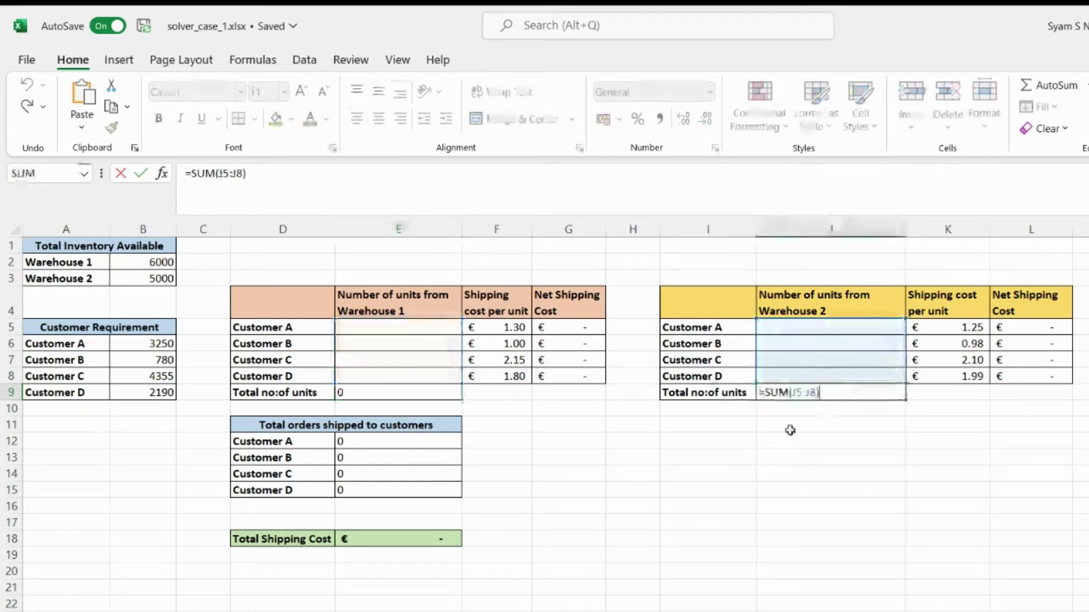
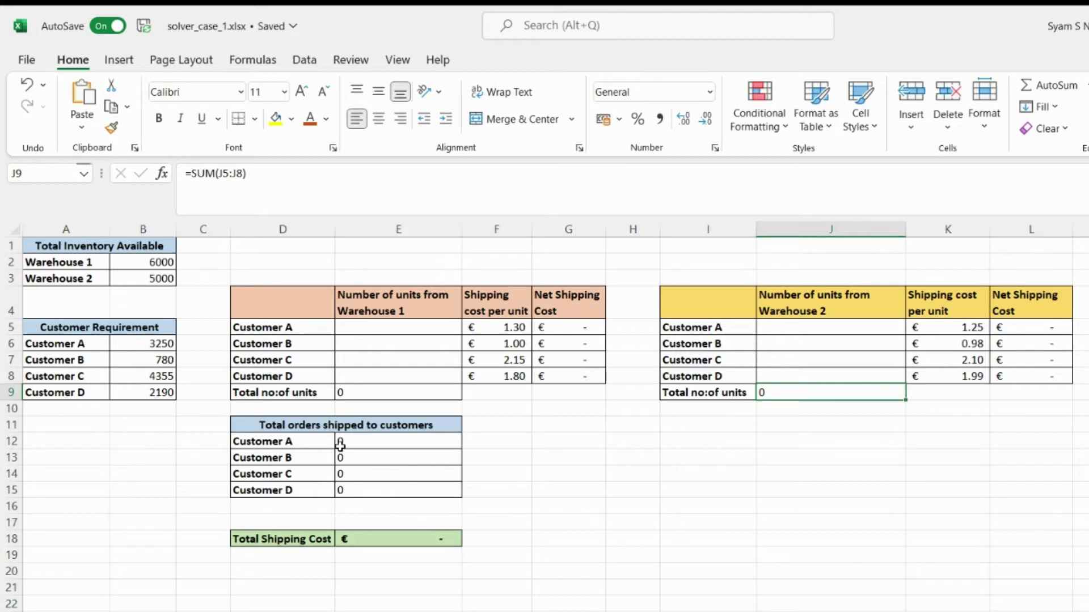
- Examine the formulas for Customer A's total shipped orders in E12 and the total shipping cost in E18
{"action": "left_click", "coordinate": [415, 448]}
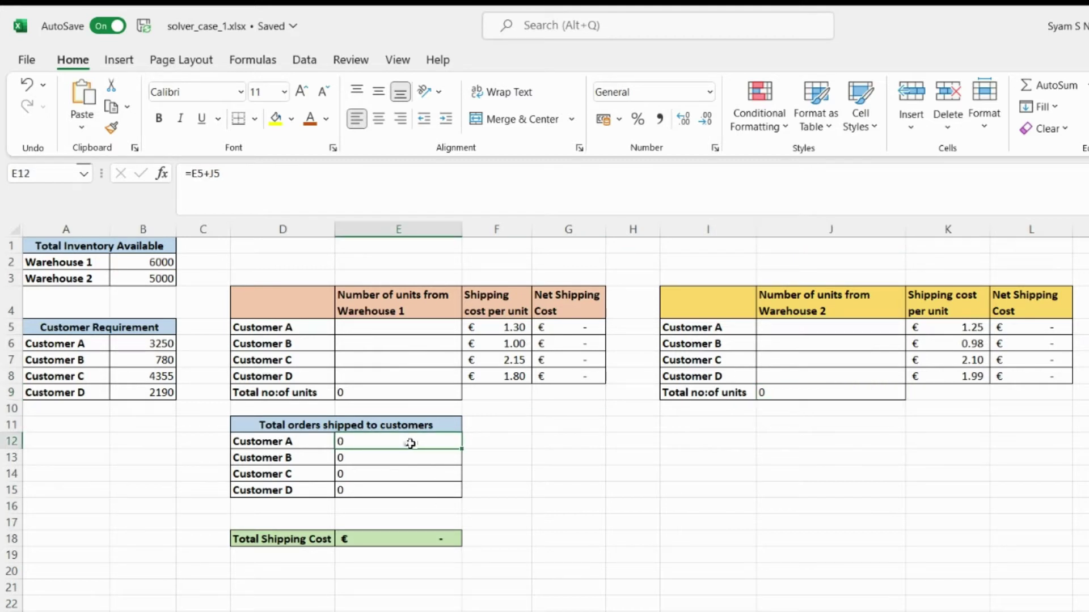
{"action": "left_click", "coordinate": [152, 344]}
{"action": "left_click", "coordinate": [379, 444]}
{"action": "left_click", "coordinate": [418, 540]}
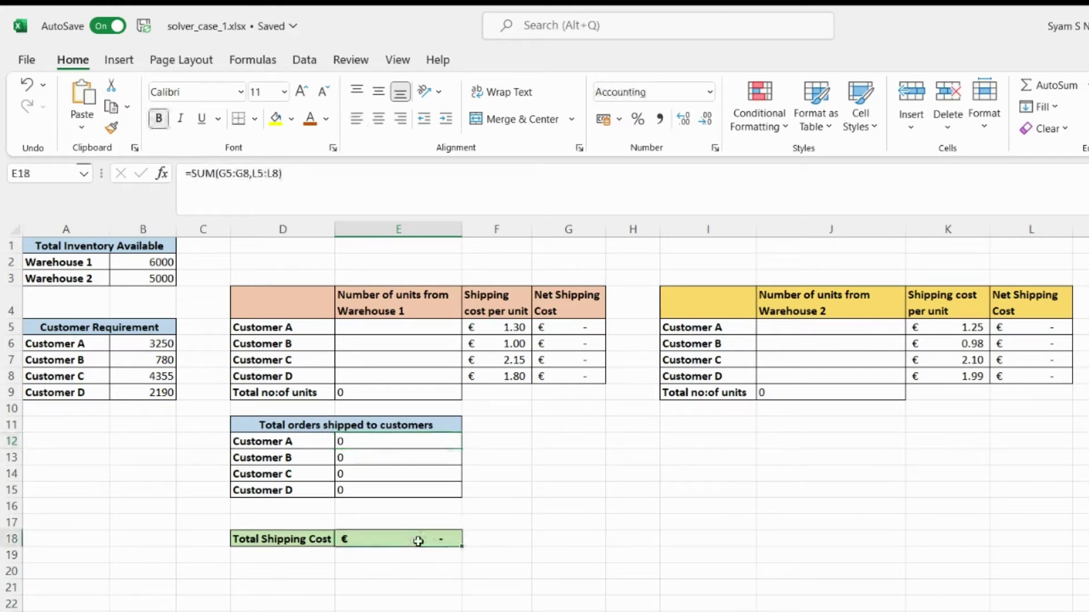
{"action": "double_click", "coordinate": [418, 541]}
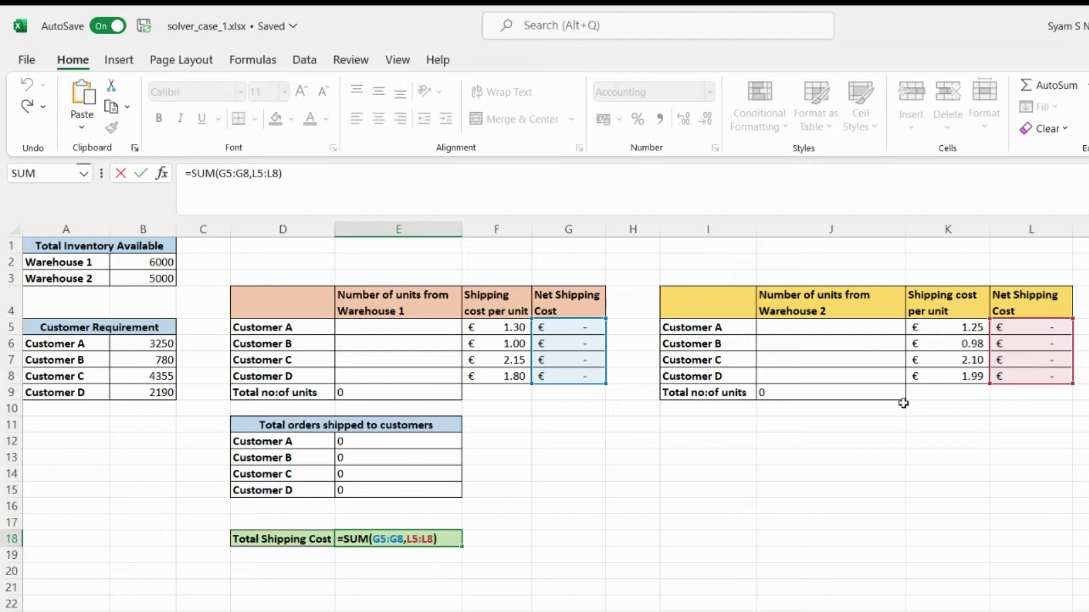
{"action": "key", "text": "ctrl+Return"}
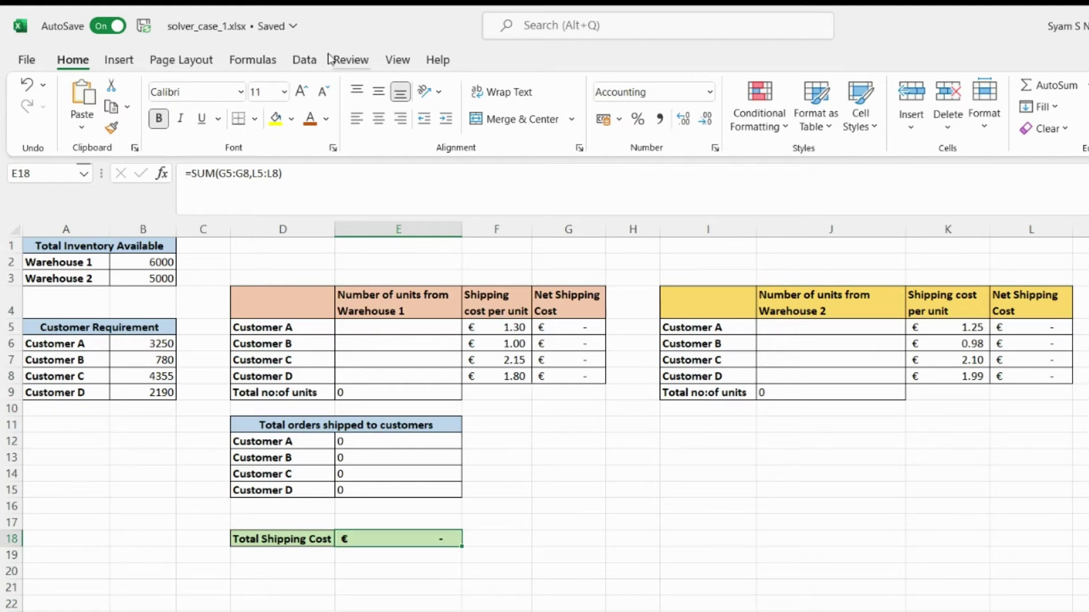
- Open the OpenSolver model and set the total shipping cost cell E18 as the objective to minimise
{"action": "left_click", "coordinate": [306, 60]}
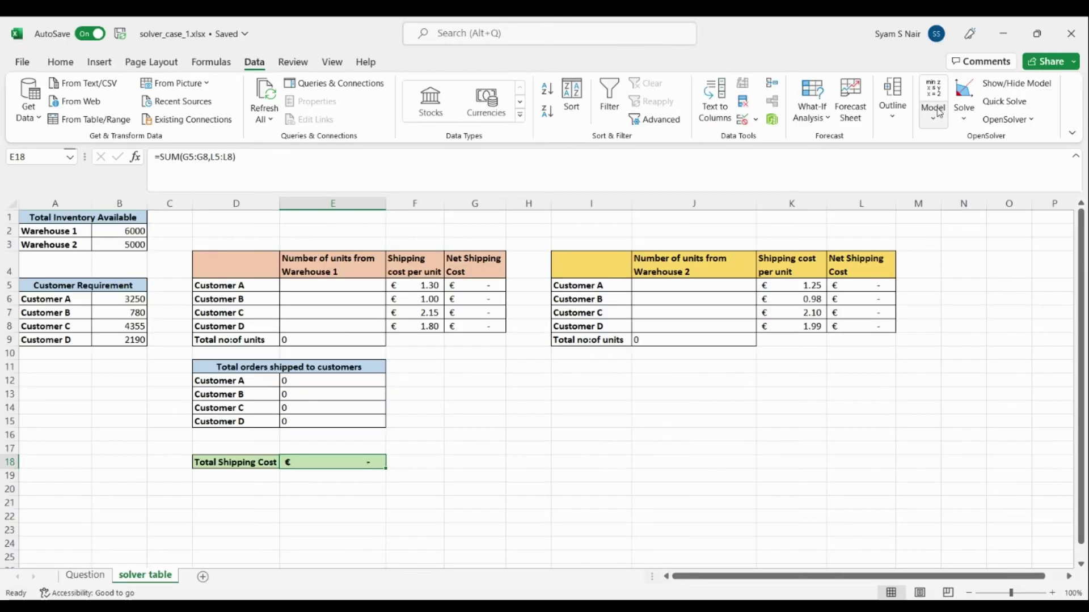
{"action": "left_click", "coordinate": [938, 111]}
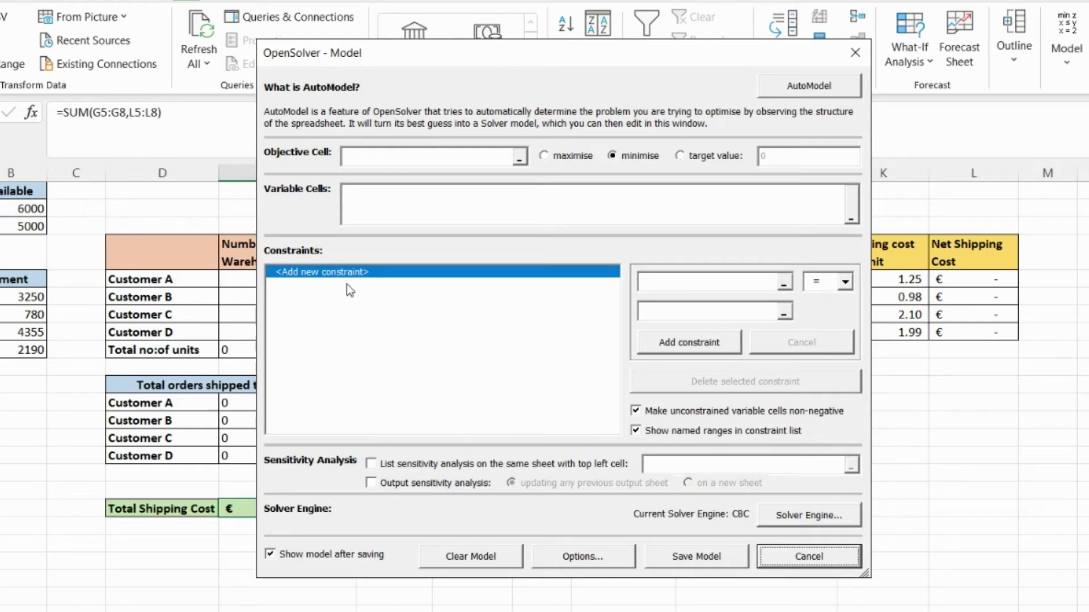
{"action": "left_click_drag", "start_coordinate": [479, 69], "coordinate": [589, 88]}
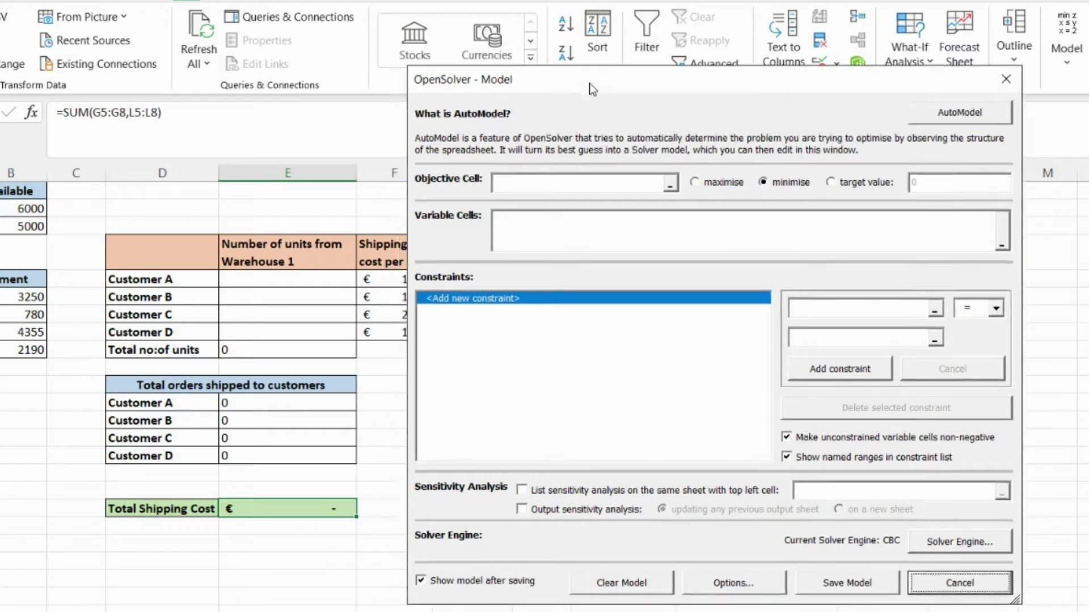
{"action": "left_click", "coordinate": [582, 180]}
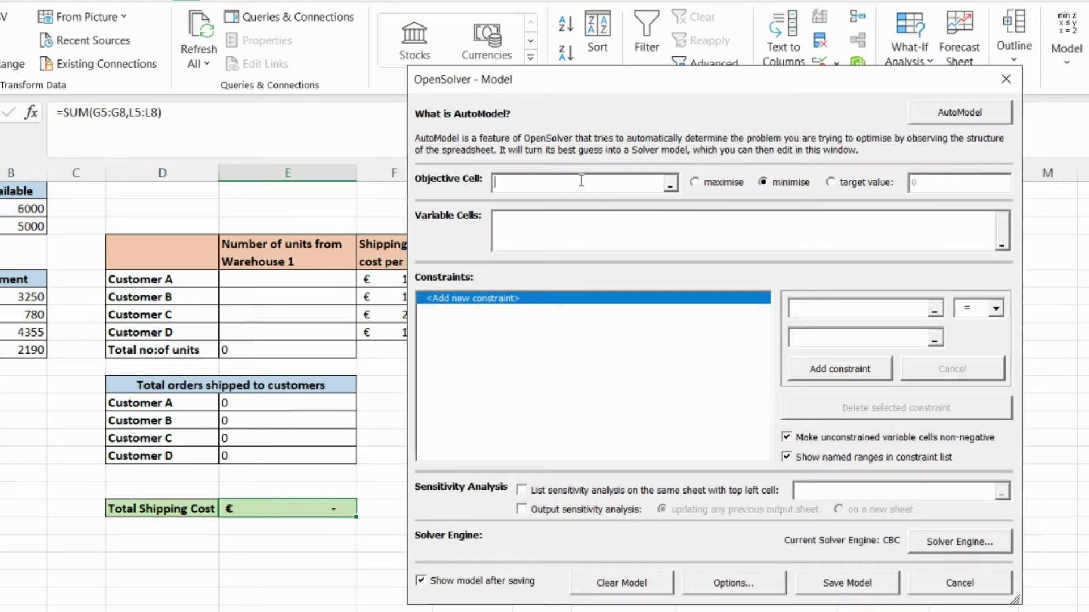
{"action": "left_click", "coordinate": [254, 509]}
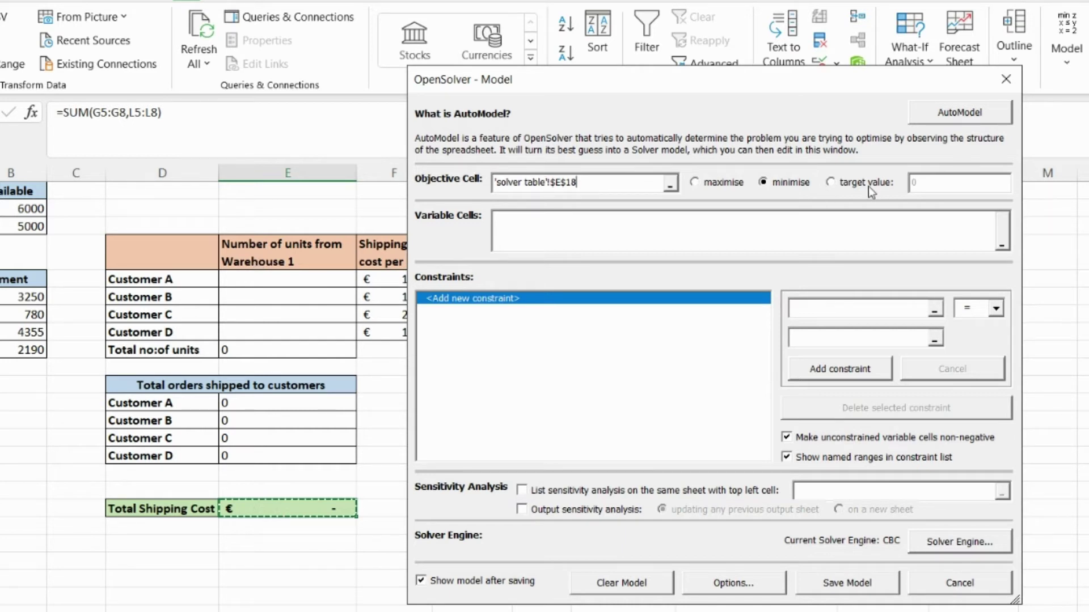
{"action": "left_click", "coordinate": [764, 183]}
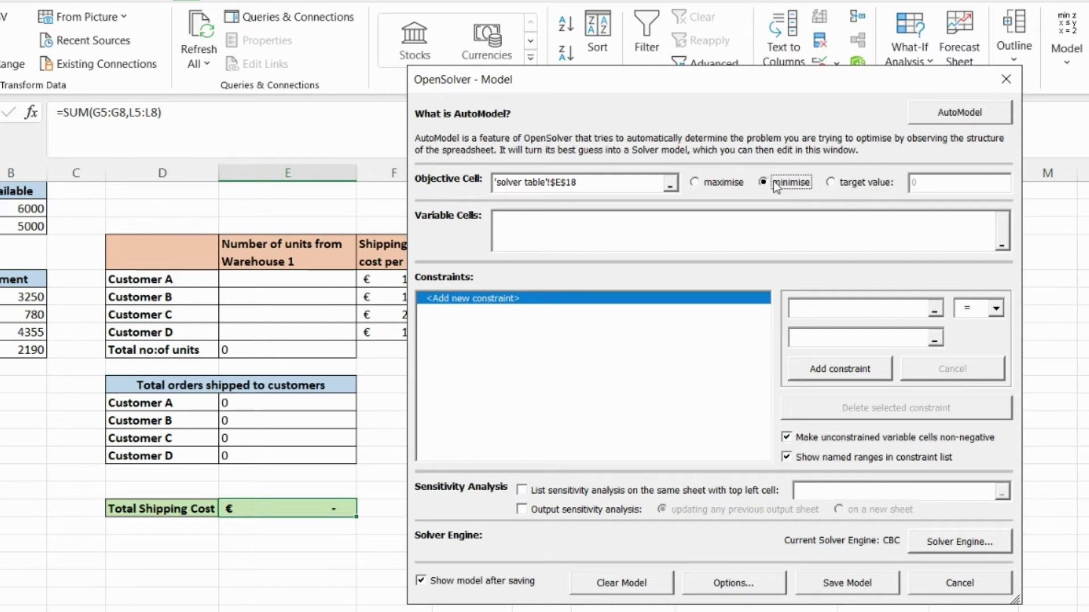
- Set the model's variable cells to the unit ranges of both warehouses, E5:E8 and J5:J8
{"action": "left_click", "coordinate": [616, 230]}
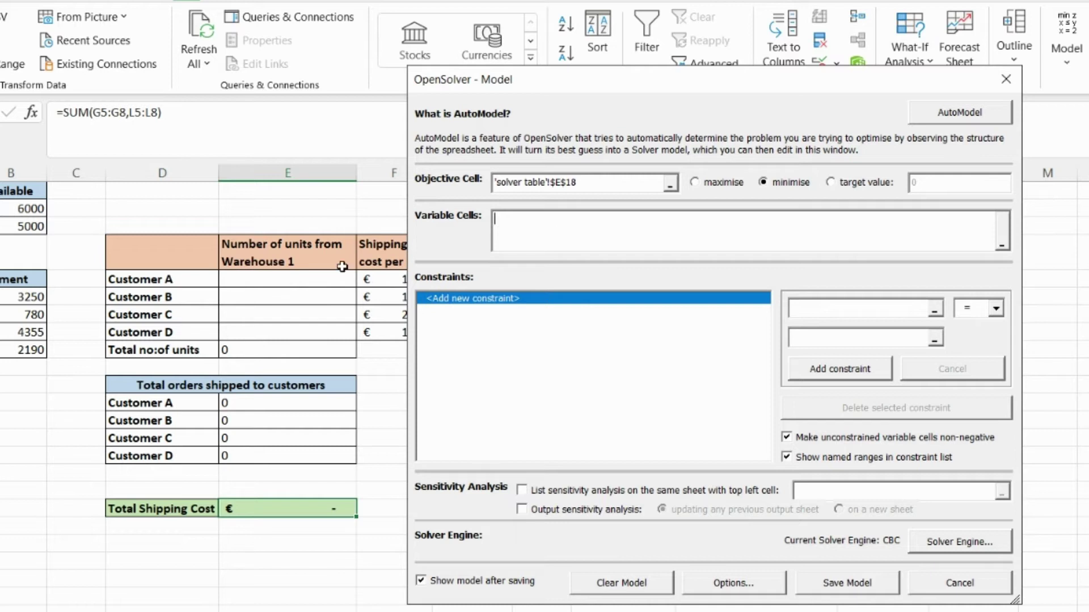
{"action": "left_click", "coordinate": [253, 281]}
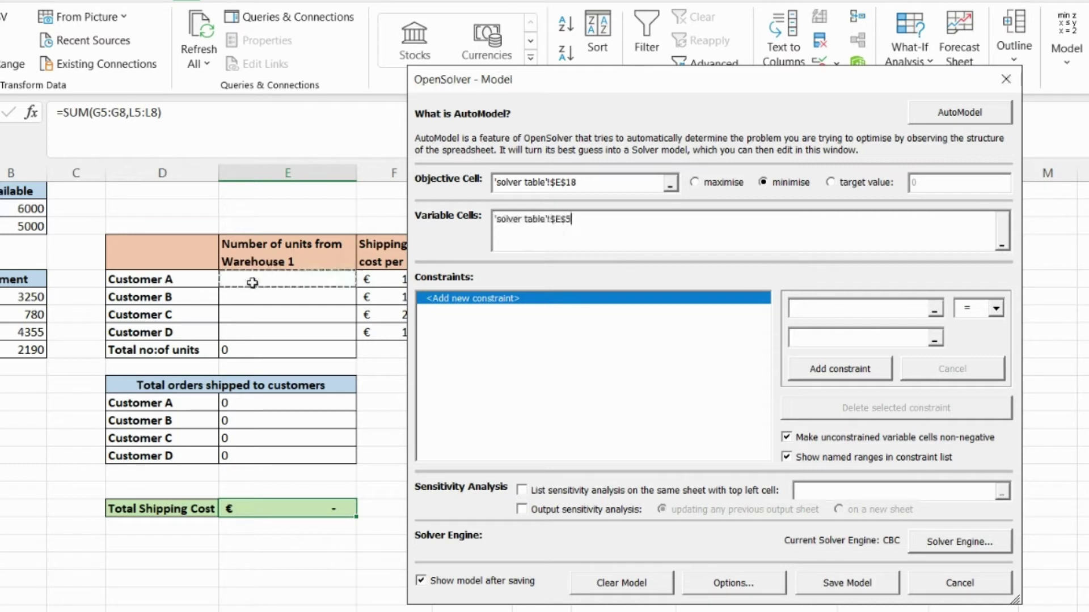
{"action": "left_click", "coordinate": [255, 333], "text": "shift"}
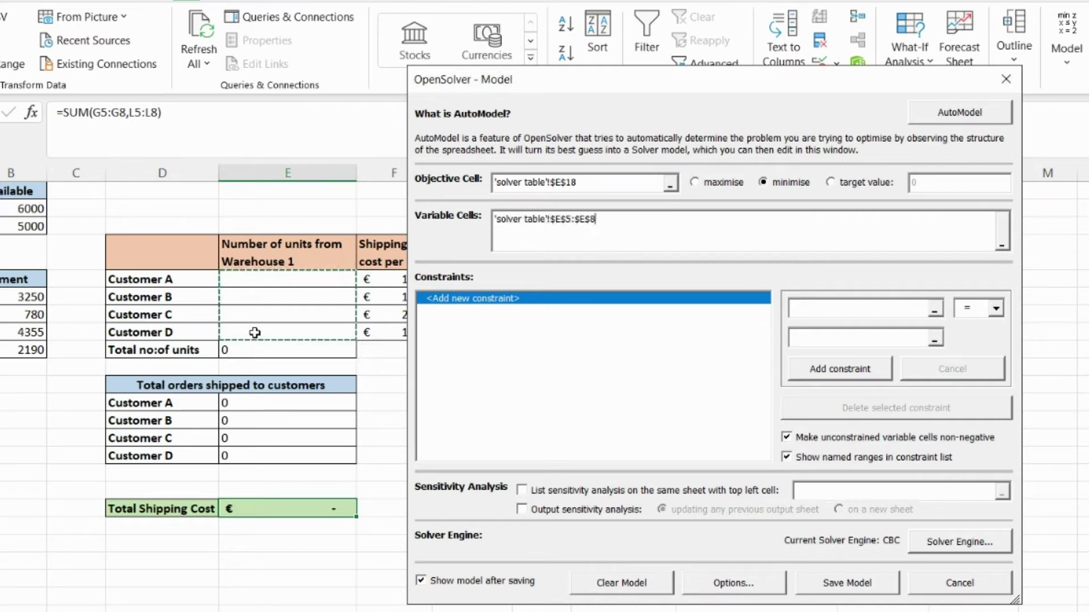
{"action": "left_click_drag", "start_coordinate": [767, 86], "coordinate": [288, 90]}
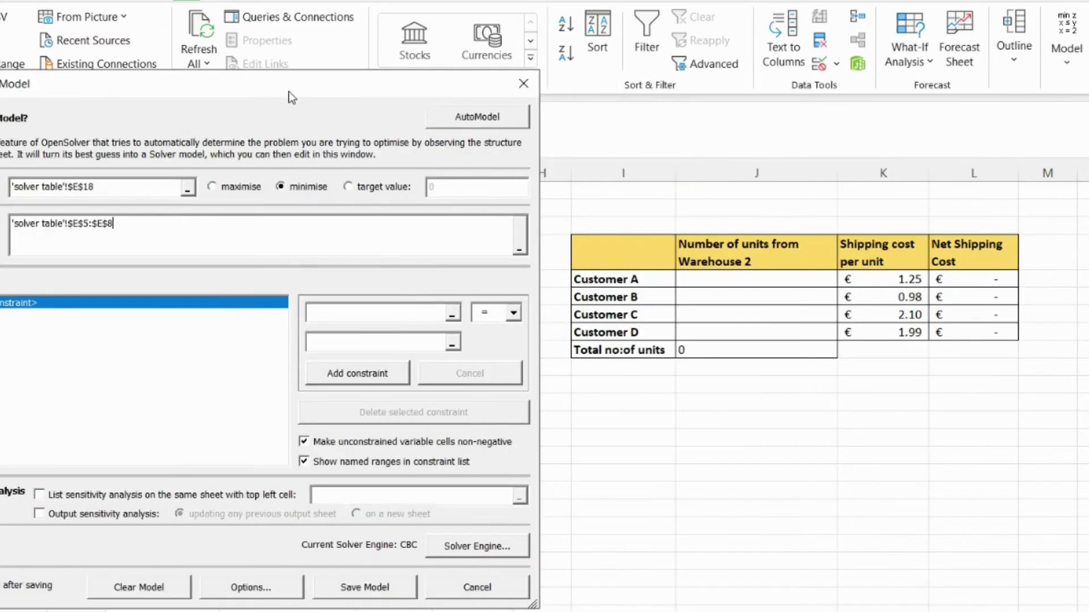
{"action": "left_click", "coordinate": [761, 282], "text": "ctrl"}
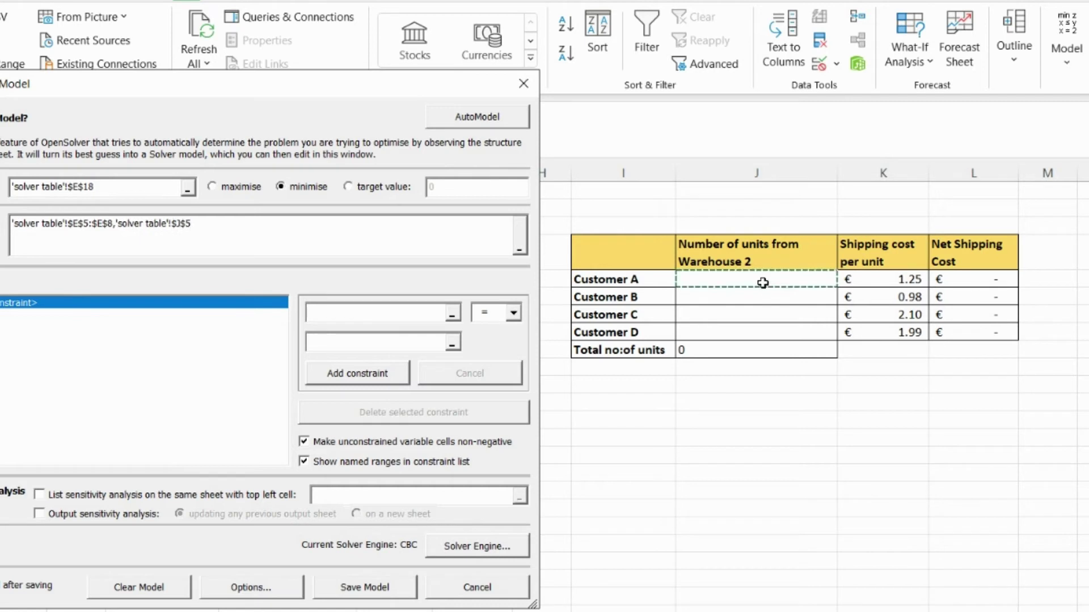
{"action": "left_click", "coordinate": [752, 330], "text": "shift"}
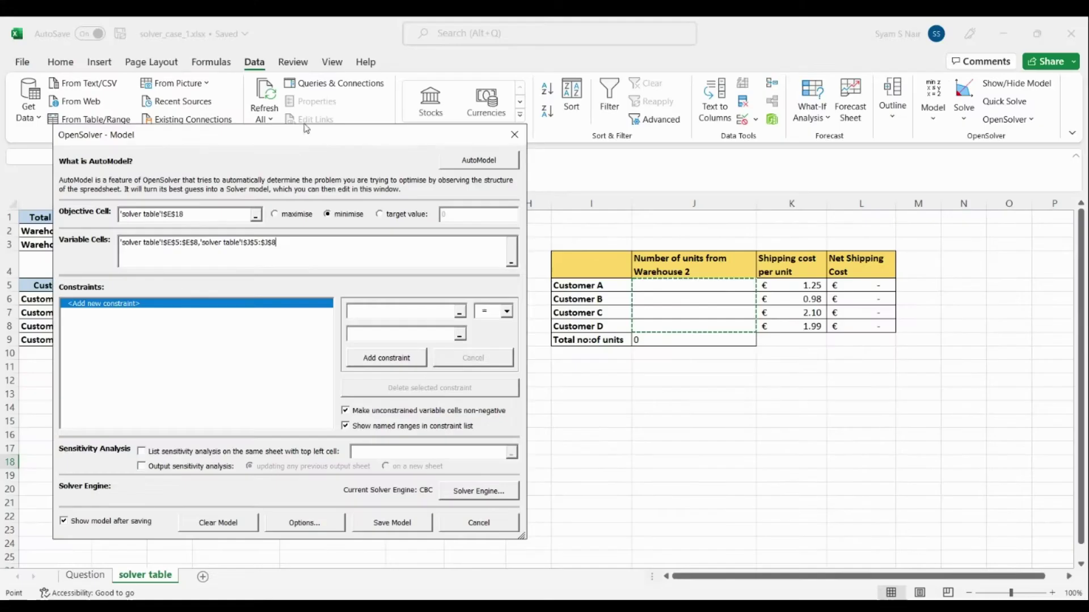
- Add a constraint limiting Warehouse 1's total units to its available inventory, E9 <= B2
{"action": "left_click_drag", "start_coordinate": [239, 85], "coordinate": [867, 61]}
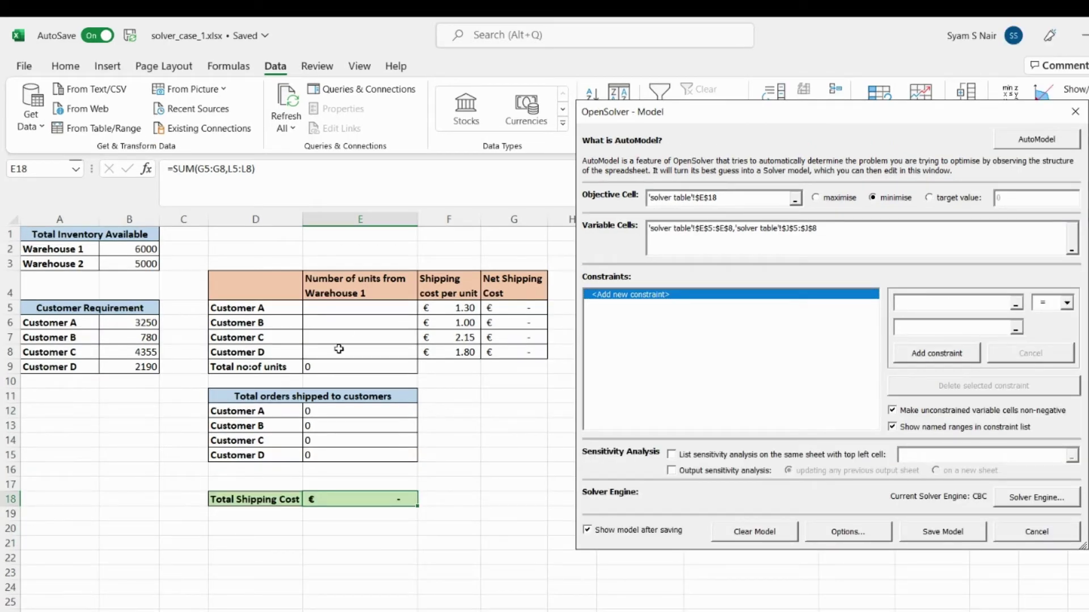
{"action": "left_click", "coordinate": [335, 368]}
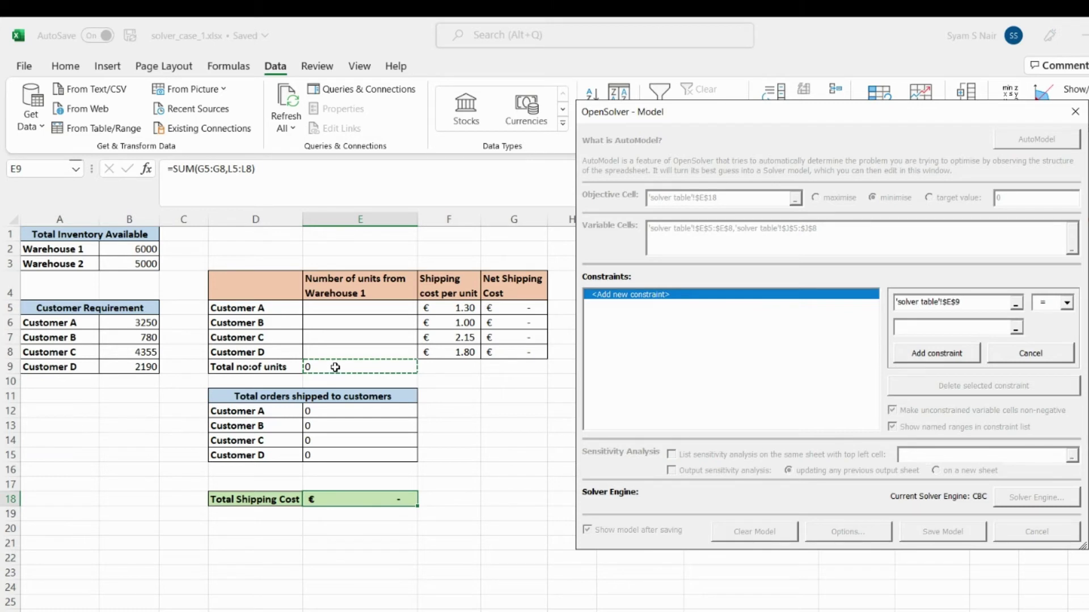
{"action": "left_click", "coordinate": [1067, 302]}
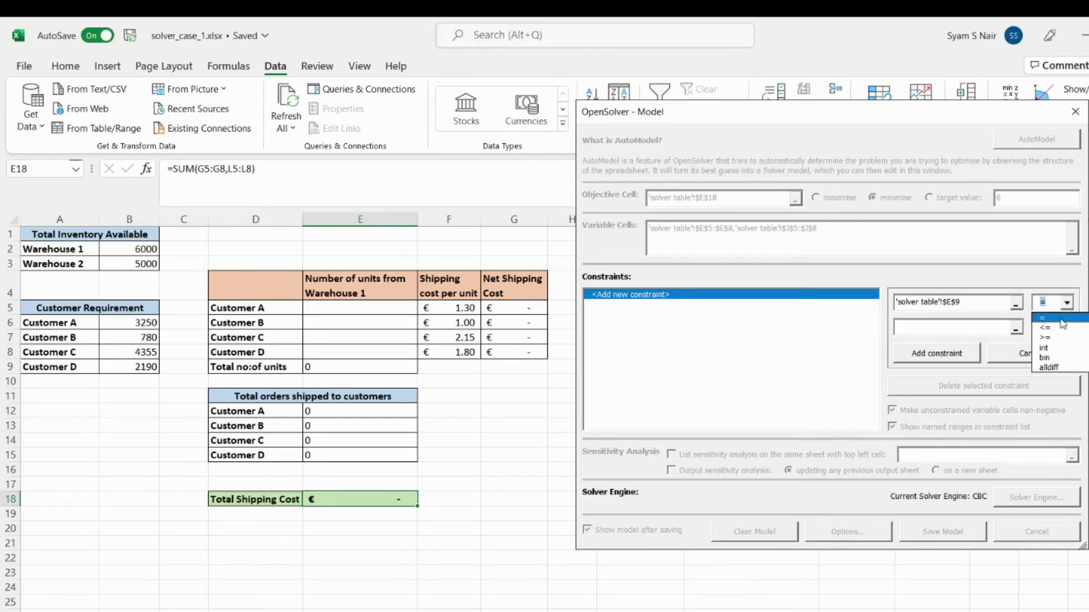
{"action": "left_click", "coordinate": [1058, 328]}
{"action": "left_click", "coordinate": [980, 329]}
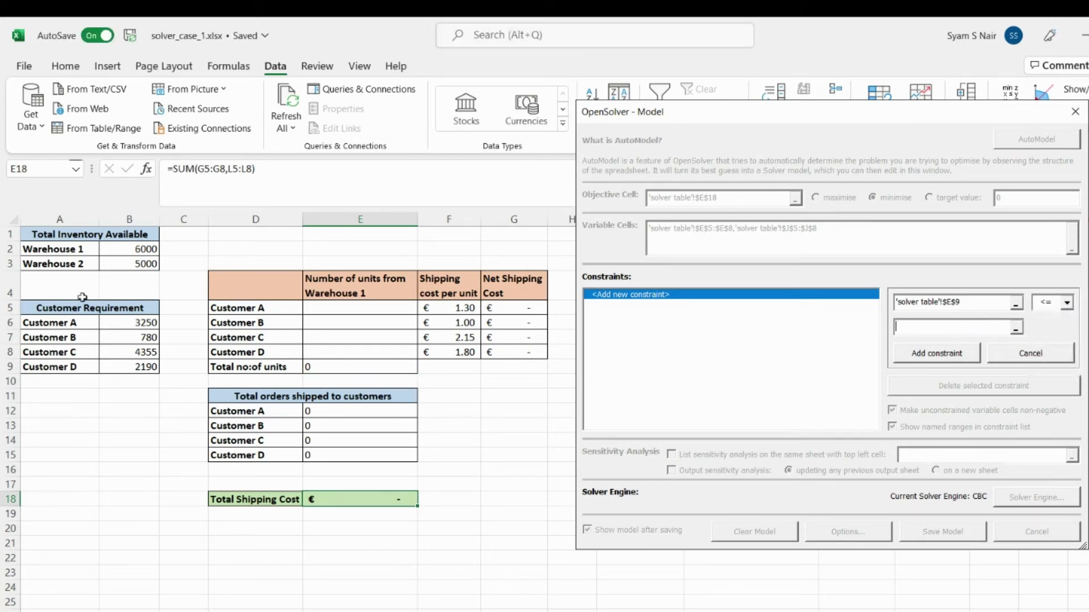
{"action": "left_click", "coordinate": [129, 250]}
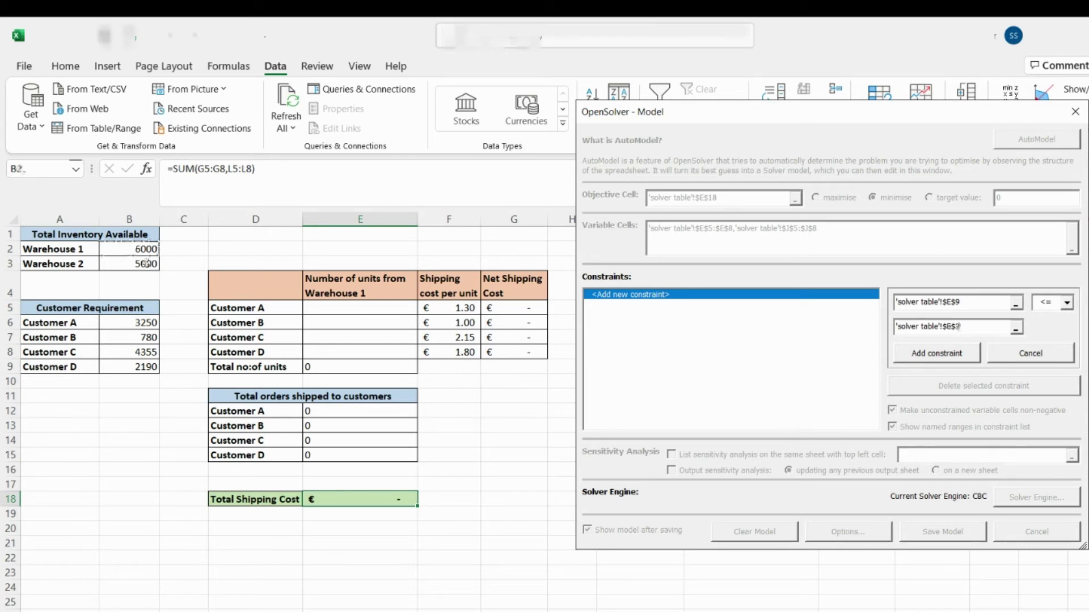
{"action": "left_click", "coordinate": [958, 362]}
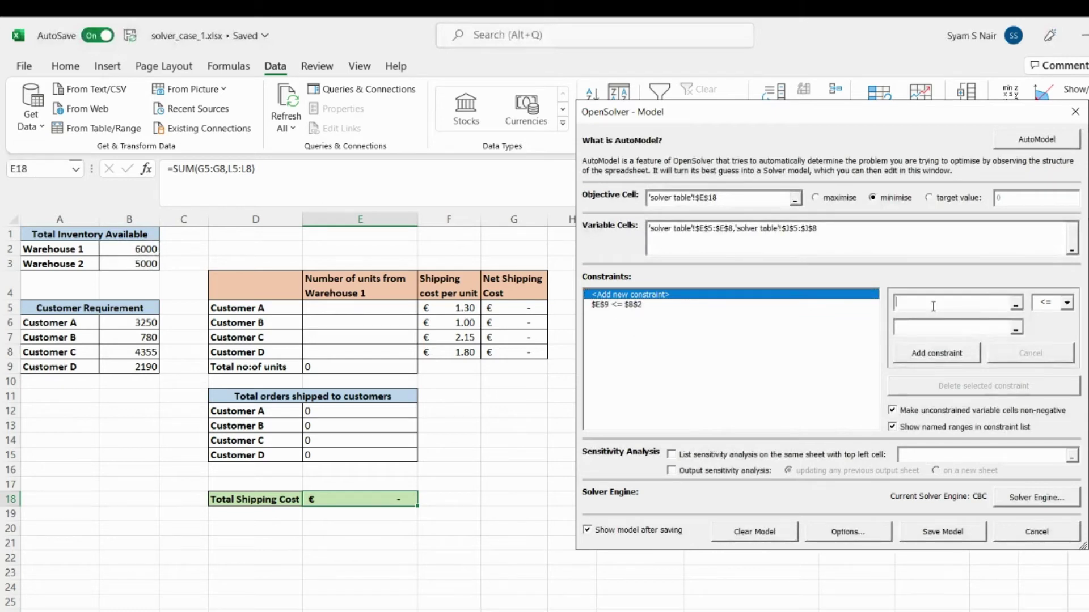
- Add a constraint limiting Warehouse 2's total units to its available inventory, J9 <= B3
{"action": "left_click_drag", "start_coordinate": [868, 120], "coordinate": [419, 119]}
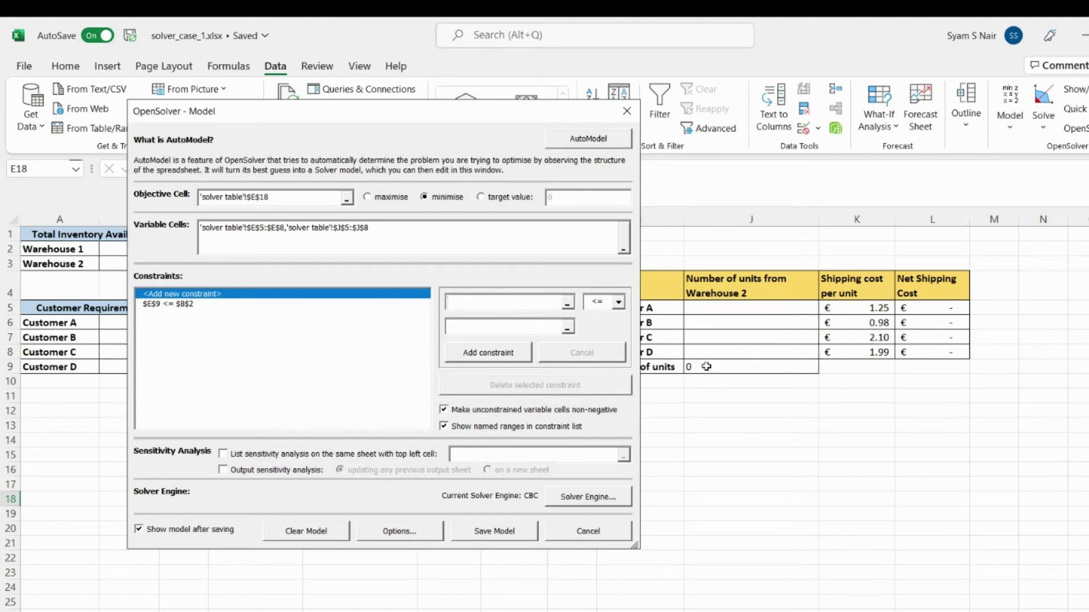
{"action": "left_click", "coordinate": [689, 365]}
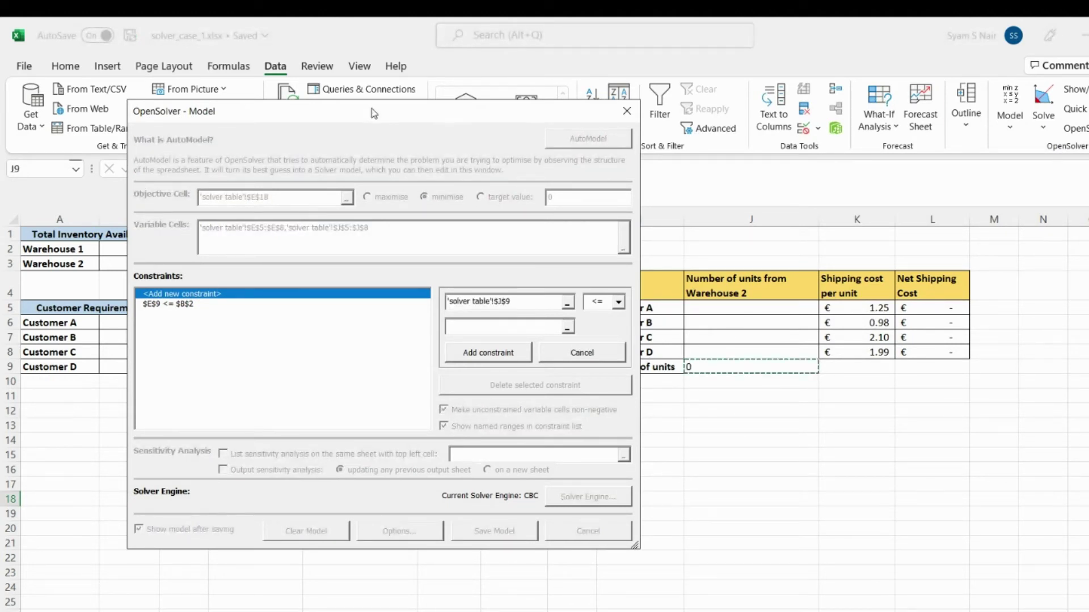
{"action": "left_click_drag", "start_coordinate": [372, 110], "coordinate": [693, 142]}
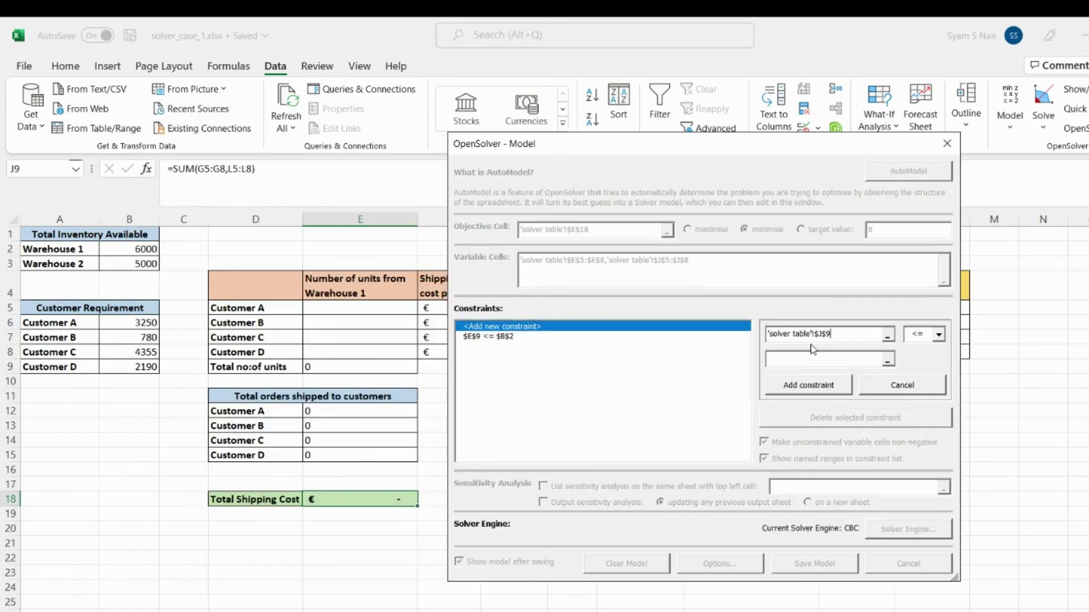
{"action": "left_click", "coordinate": [137, 265]}
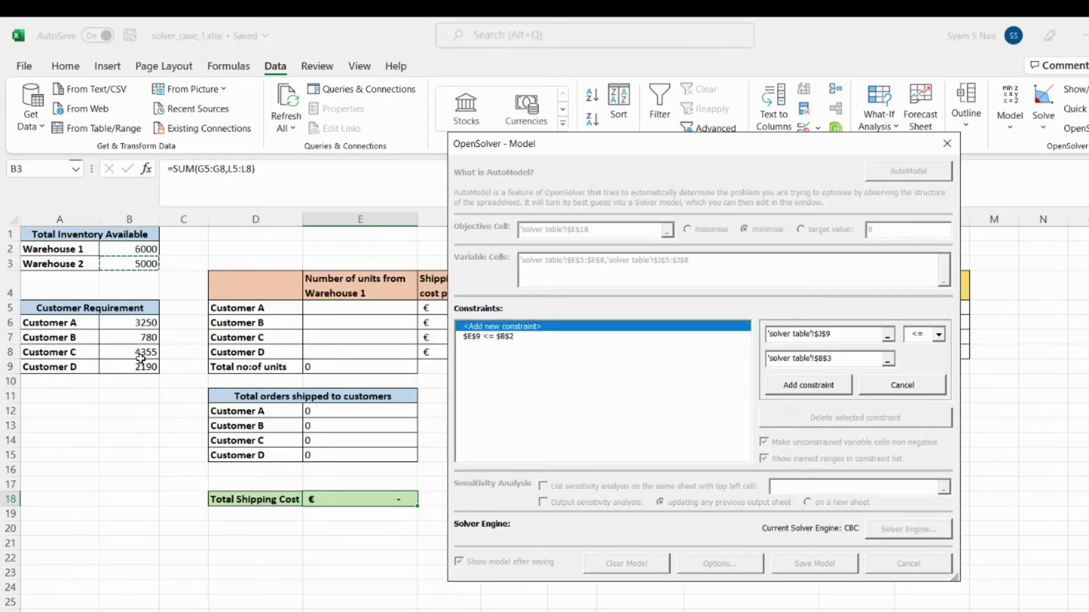
{"action": "left_click", "coordinate": [802, 388]}
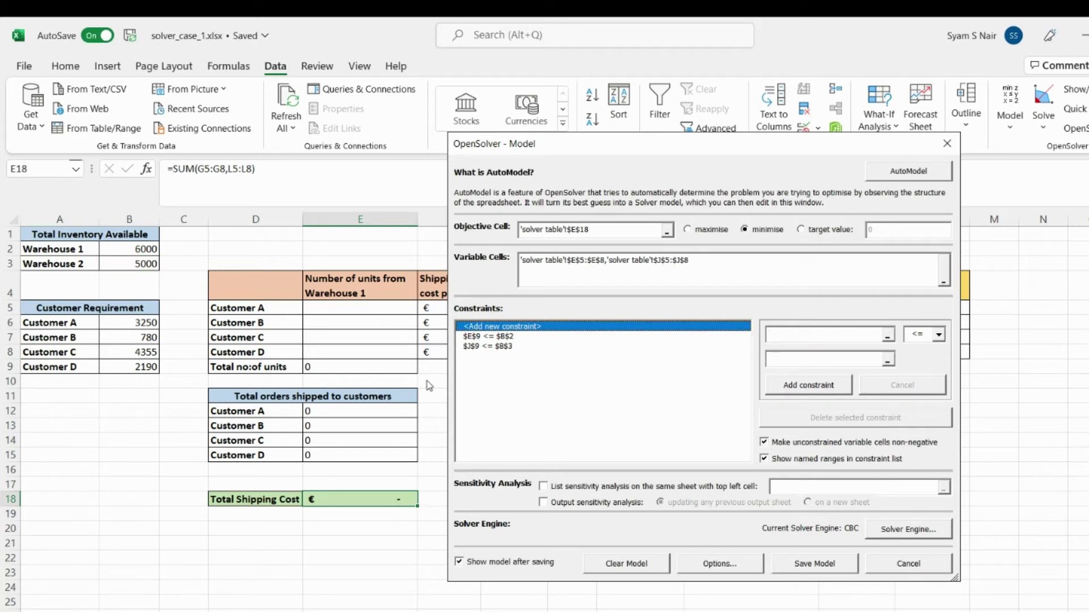
- Add an equality constraint matching Customer A's total shipped orders to the customer's requirement, E12 = B6
{"action": "left_click_drag", "start_coordinate": [630, 150], "coordinate": [692, 108]}
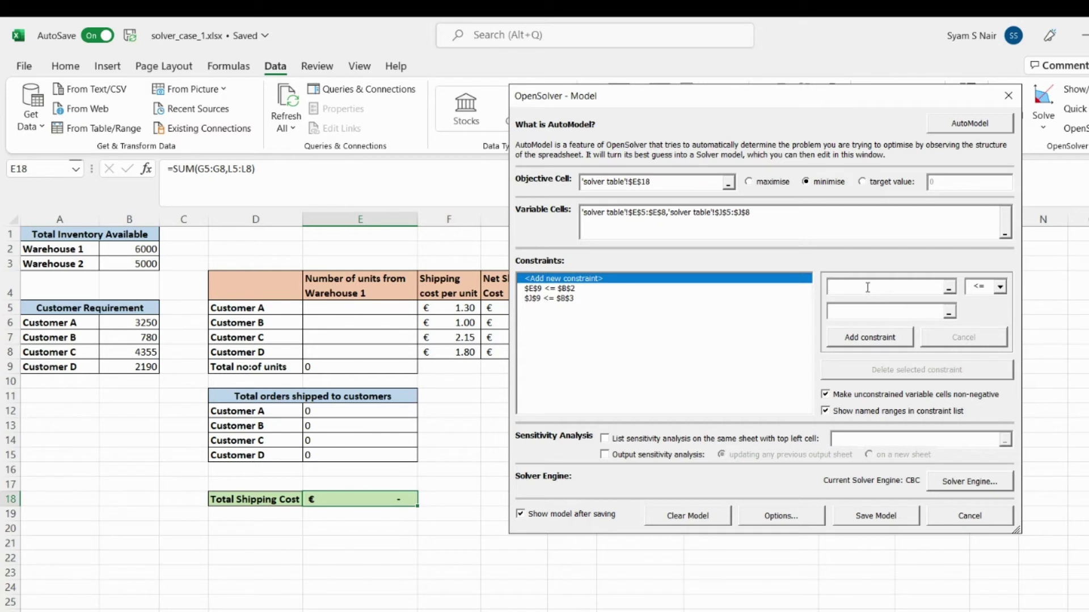
{"action": "left_click", "coordinate": [337, 413]}
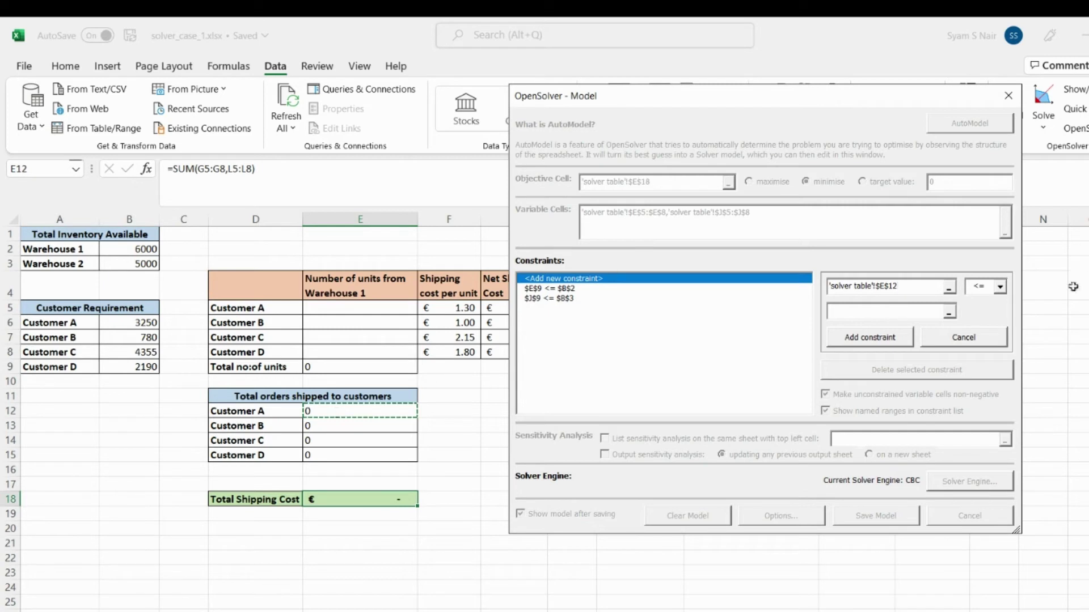
{"action": "left_click", "coordinate": [1000, 287]}
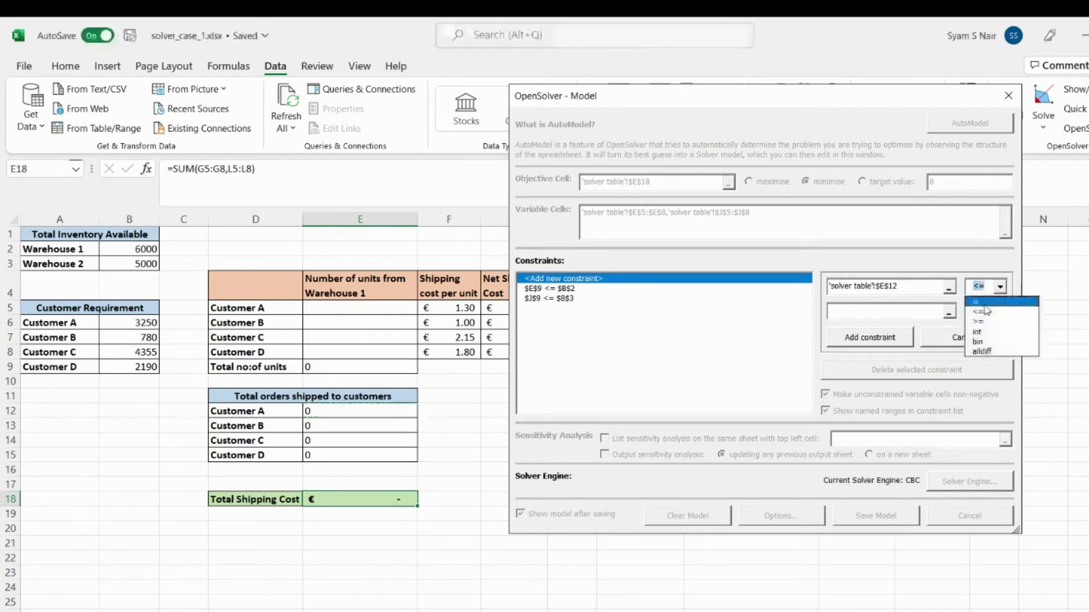
{"action": "left_click", "coordinate": [991, 302]}
{"action": "left_click", "coordinate": [877, 307]}
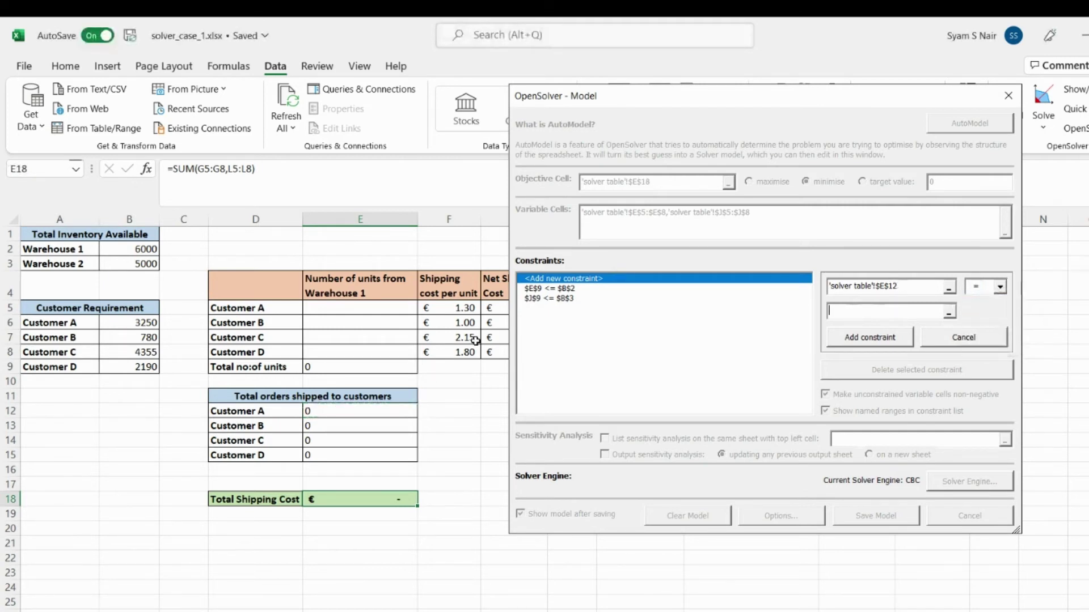
{"action": "left_click", "coordinate": [115, 322]}
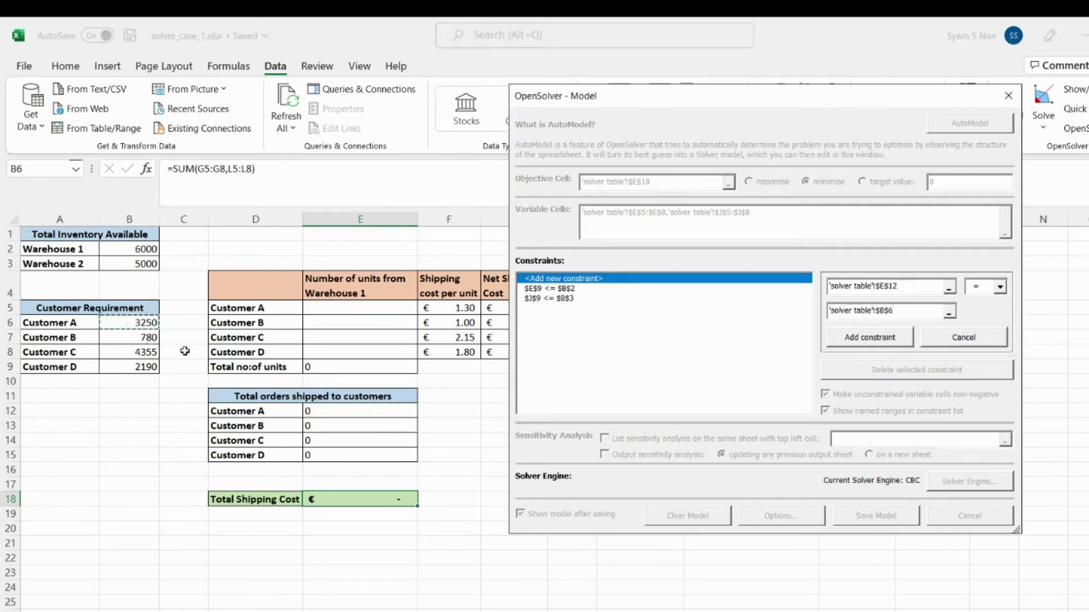
{"action": "left_click", "coordinate": [843, 339]}
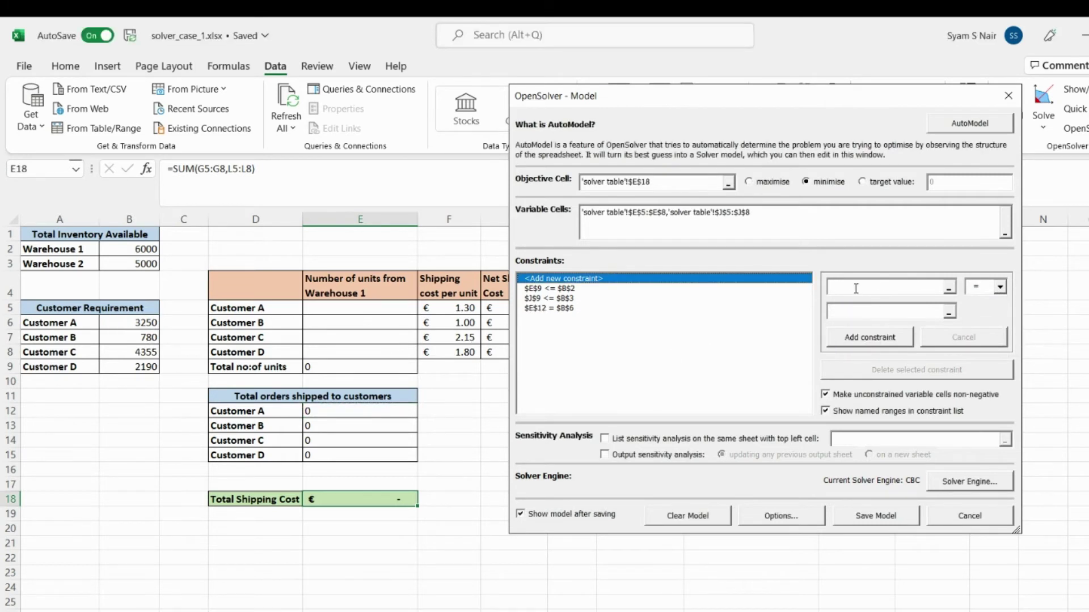
- Add equality constraints matching shipped orders to requirements for Customers B, C and D: E13 = B7, E14 = B8, E15 = B9
{"action": "left_click", "coordinate": [336, 424]}
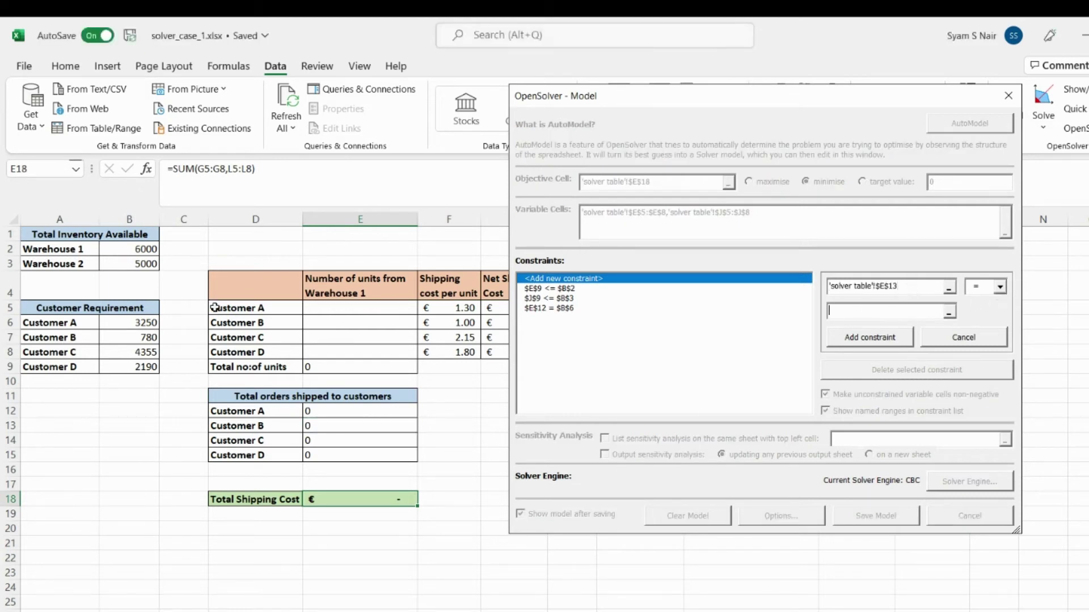
{"action": "left_click", "coordinate": [144, 337]}
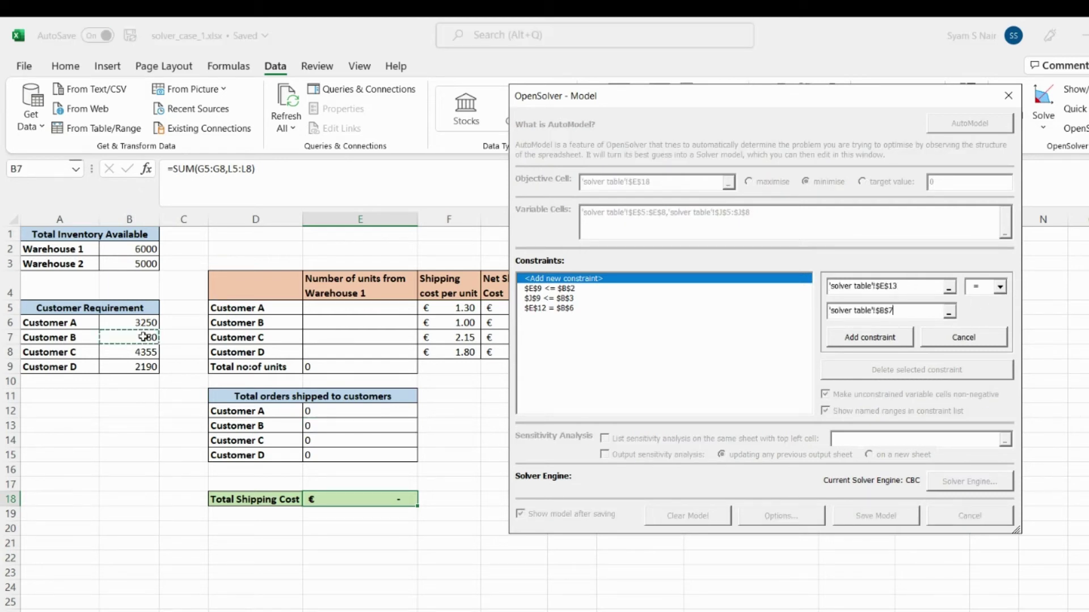
{"action": "left_click", "coordinate": [868, 337]}
{"action": "left_click", "coordinate": [876, 287]}
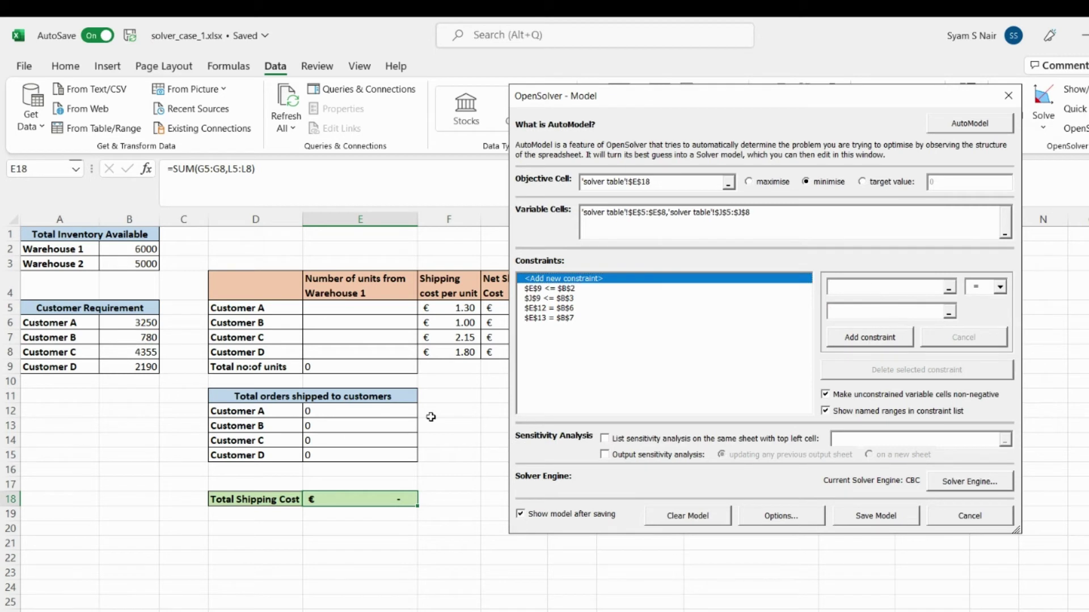
{"action": "left_click", "coordinate": [328, 441]}
{"action": "left_click", "coordinate": [889, 305]}
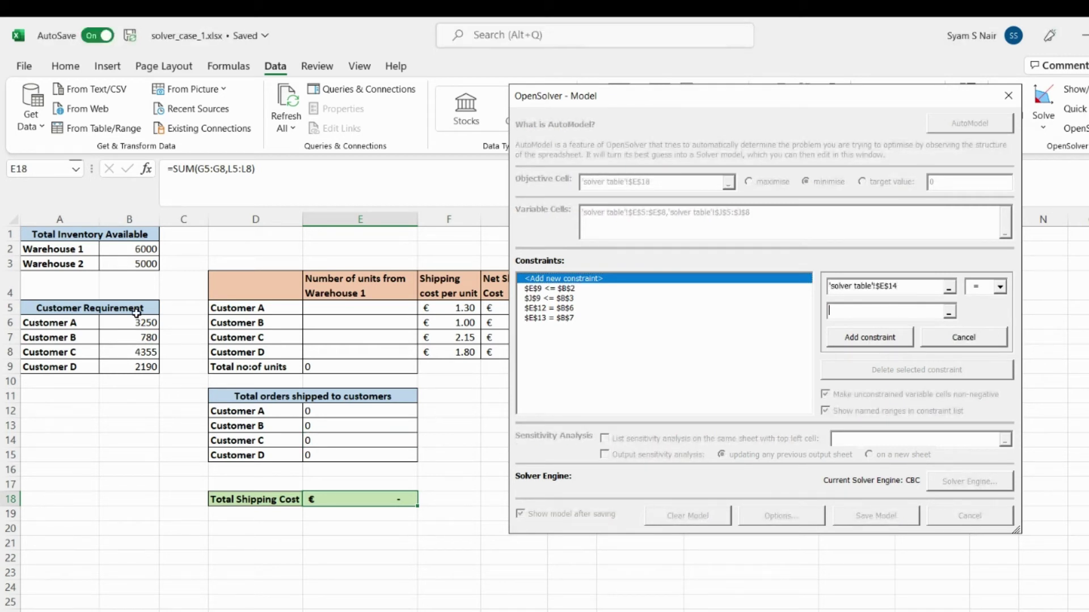
{"action": "left_click", "coordinate": [126, 351]}
{"action": "left_click", "coordinate": [889, 338]}
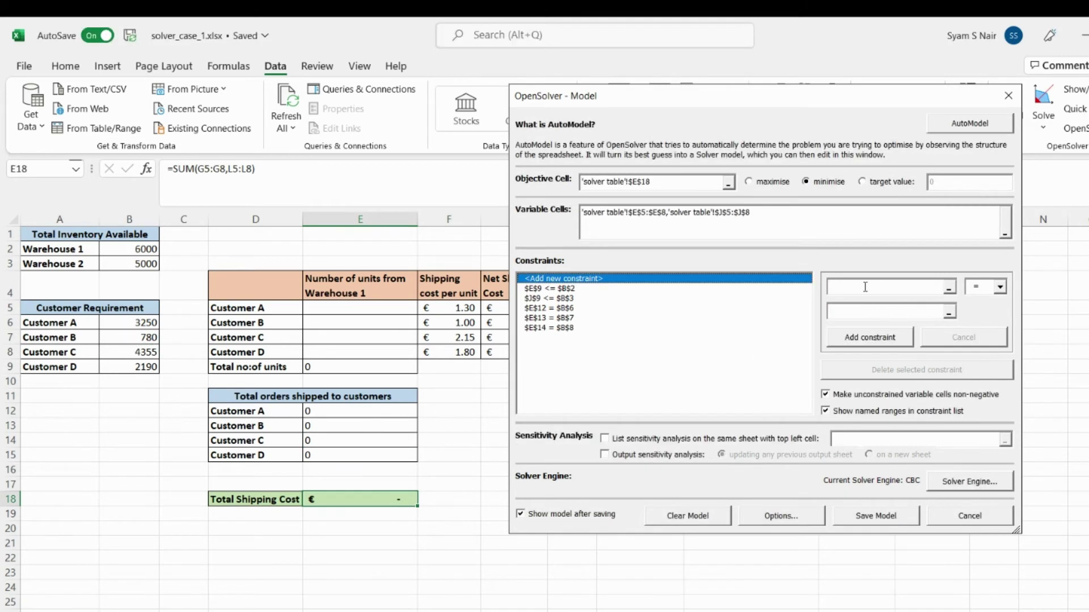
{"action": "left_click", "coordinate": [326, 453]}
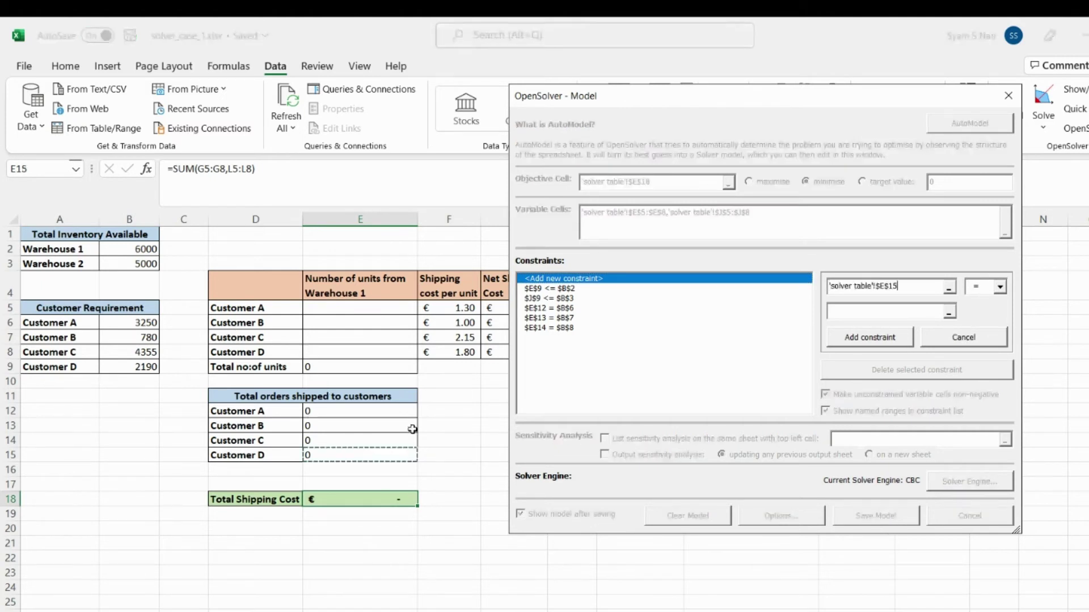
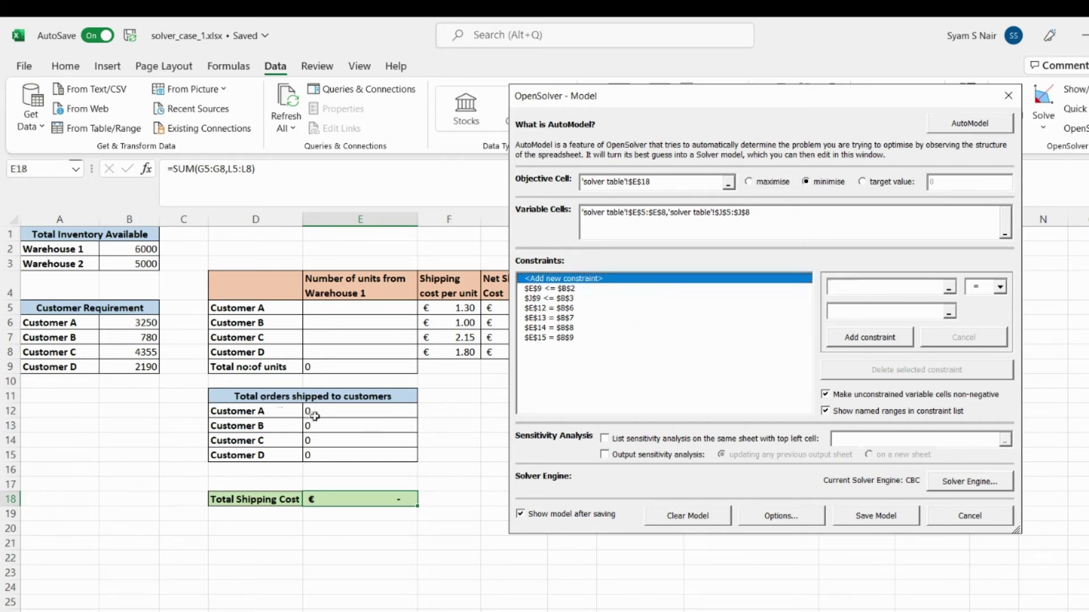
- Add a separate integer (int) constraint for each of Warehouse 1's unit cells E5, E6, E7 and E8
{"action": "left_click", "coordinate": [337, 310]}
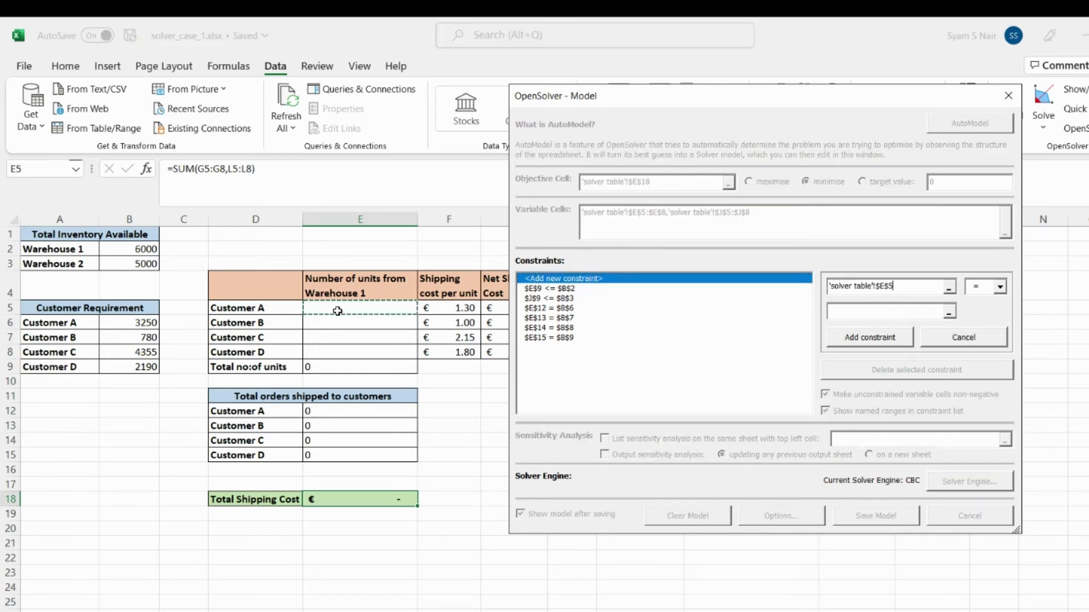
{"action": "left_click", "coordinate": [986, 289]}
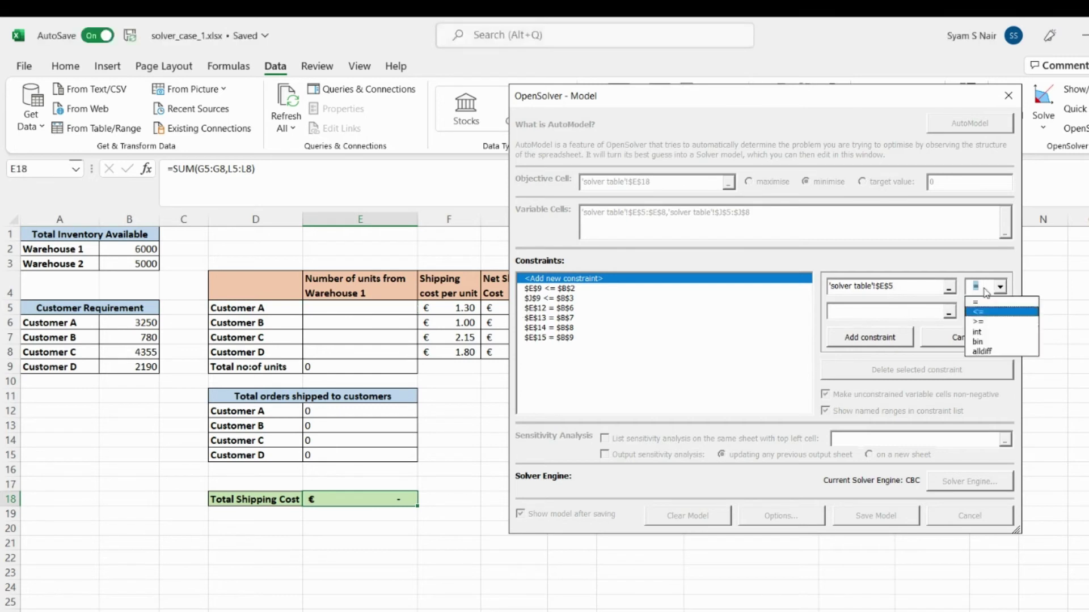
{"action": "left_click", "coordinate": [992, 333]}
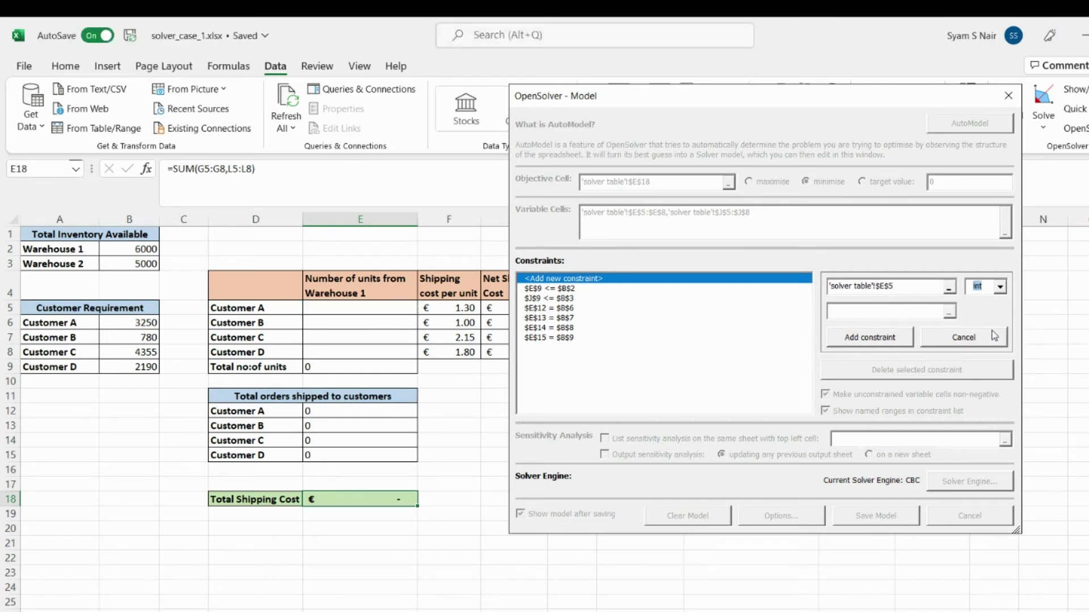
{"action": "left_click", "coordinate": [884, 340]}
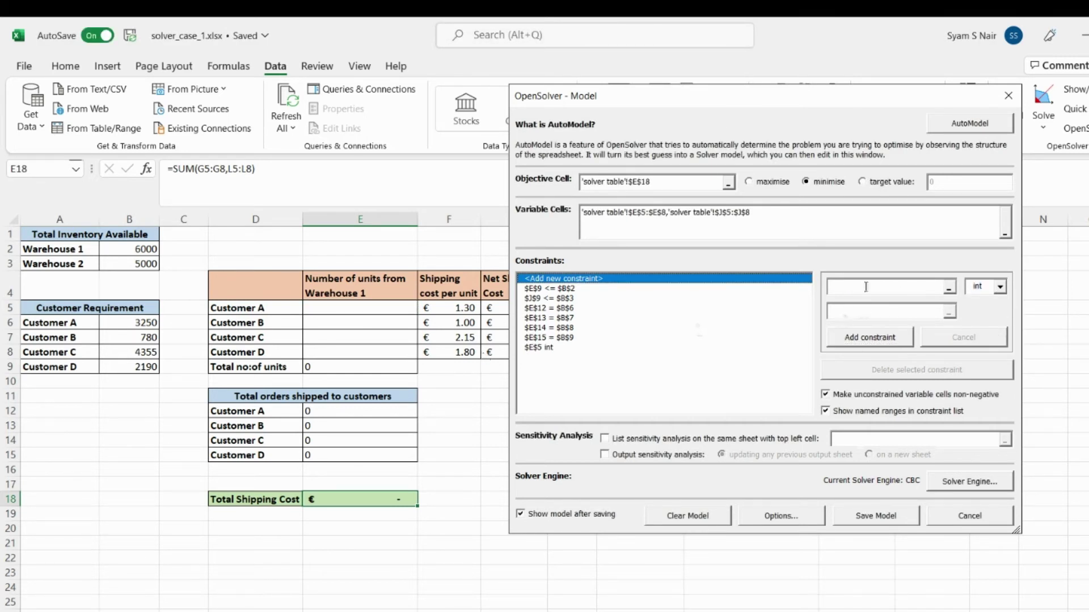
{"action": "left_click", "coordinate": [367, 324]}
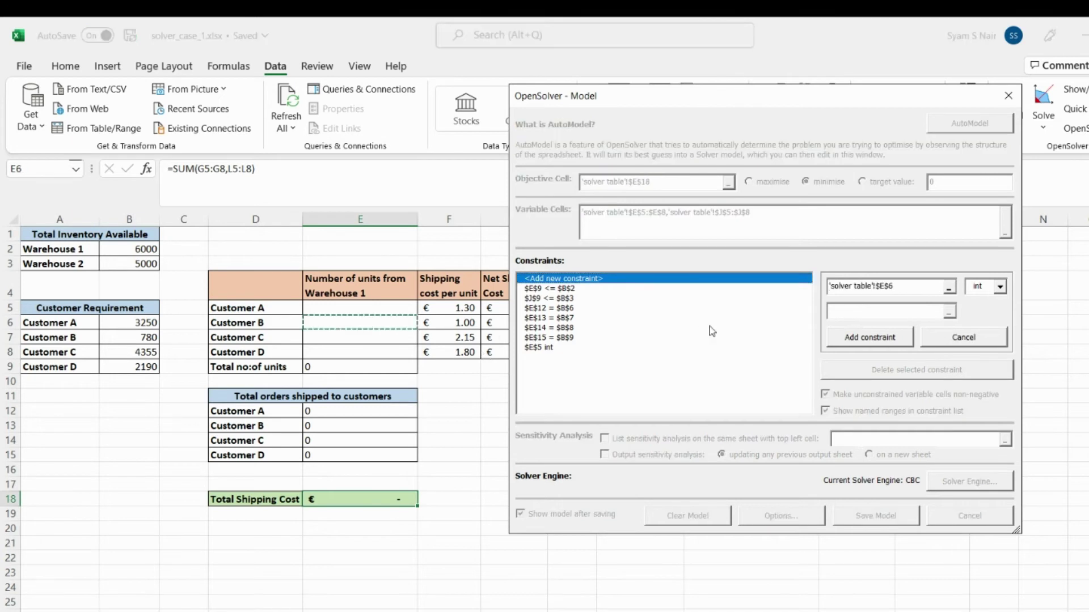
{"action": "left_click", "coordinate": [857, 337]}
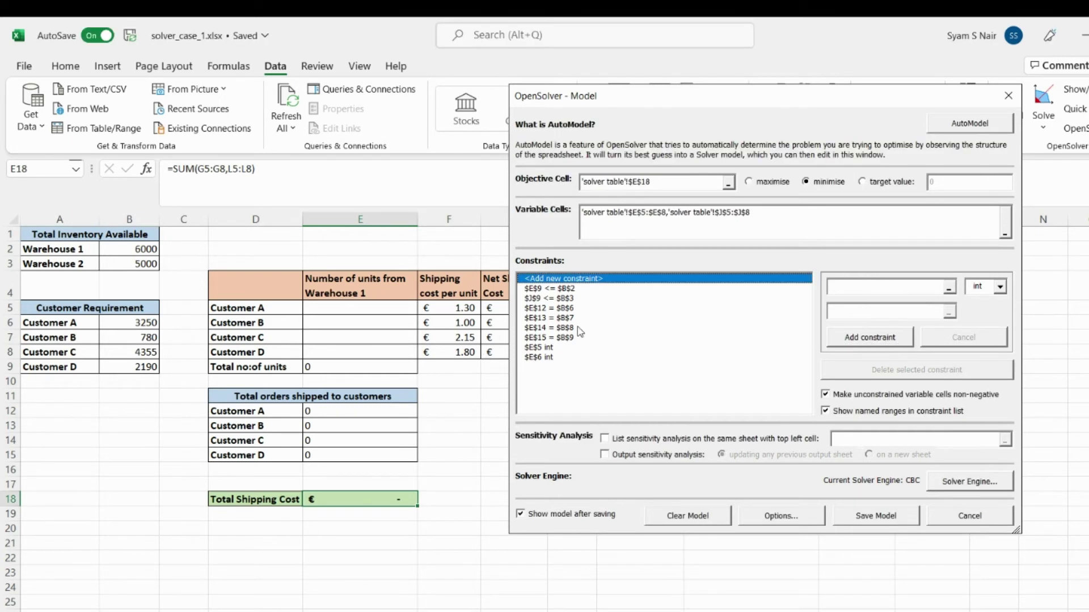
{"action": "left_click", "coordinate": [342, 339]}
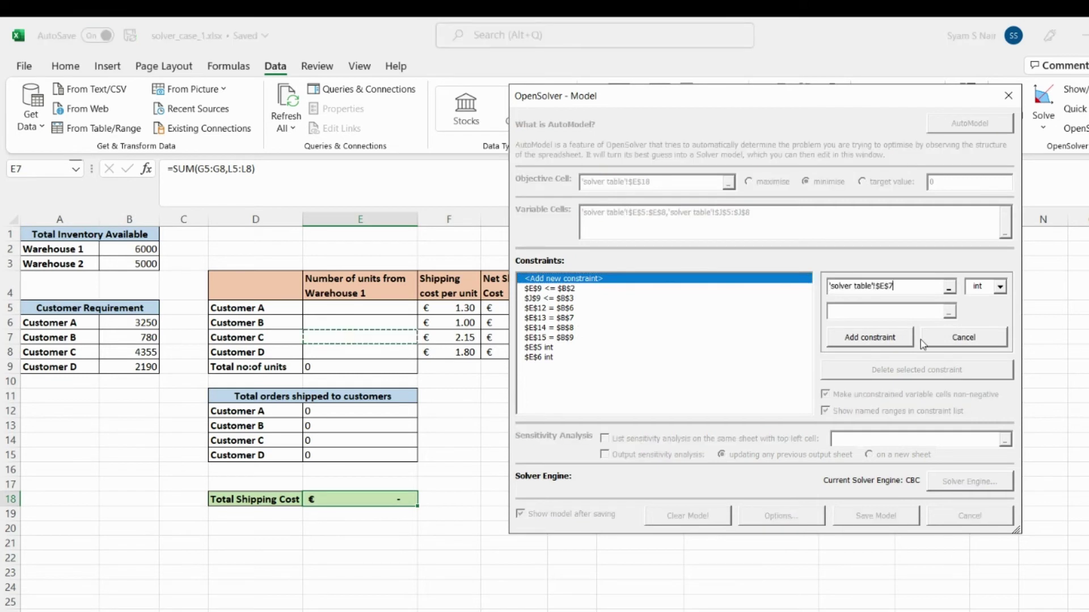
{"action": "left_click", "coordinate": [857, 337]}
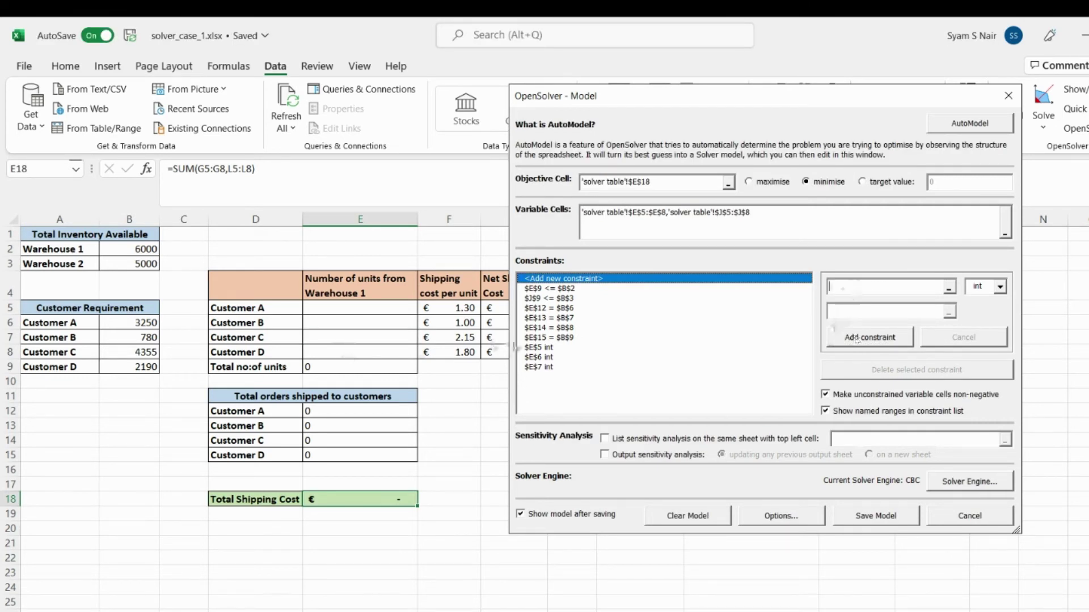
{"action": "left_click", "coordinate": [318, 351]}
{"action": "left_click", "coordinate": [861, 339]}
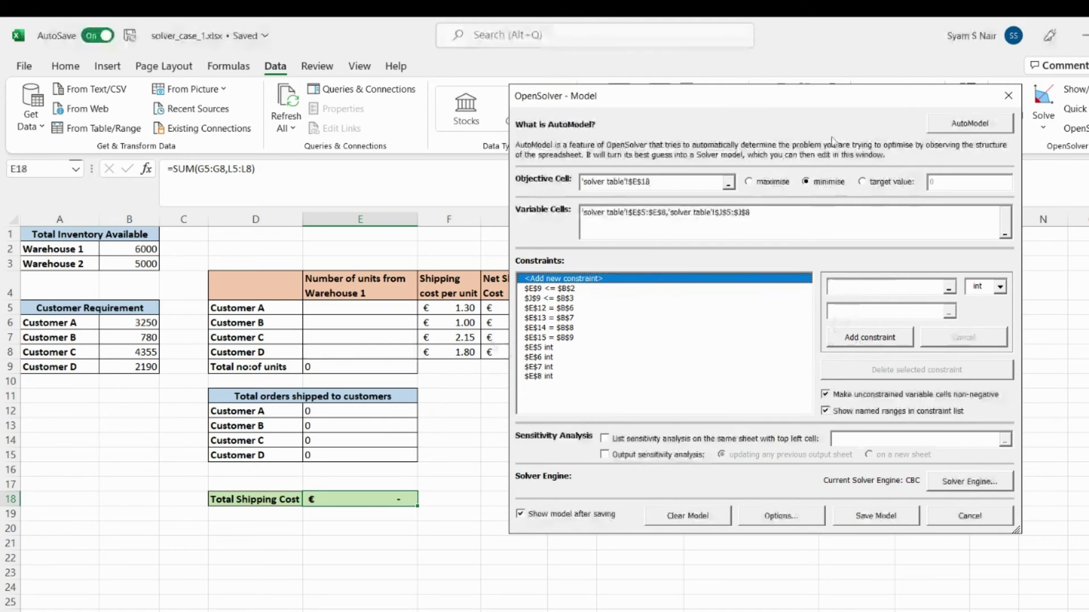
- Add a separate integer (int) constraint for each of Warehouse 2's unit cells J5, J6, J7 and J8
{"action": "left_click_drag", "start_coordinate": [902, 103], "coordinate": [411, 109]}
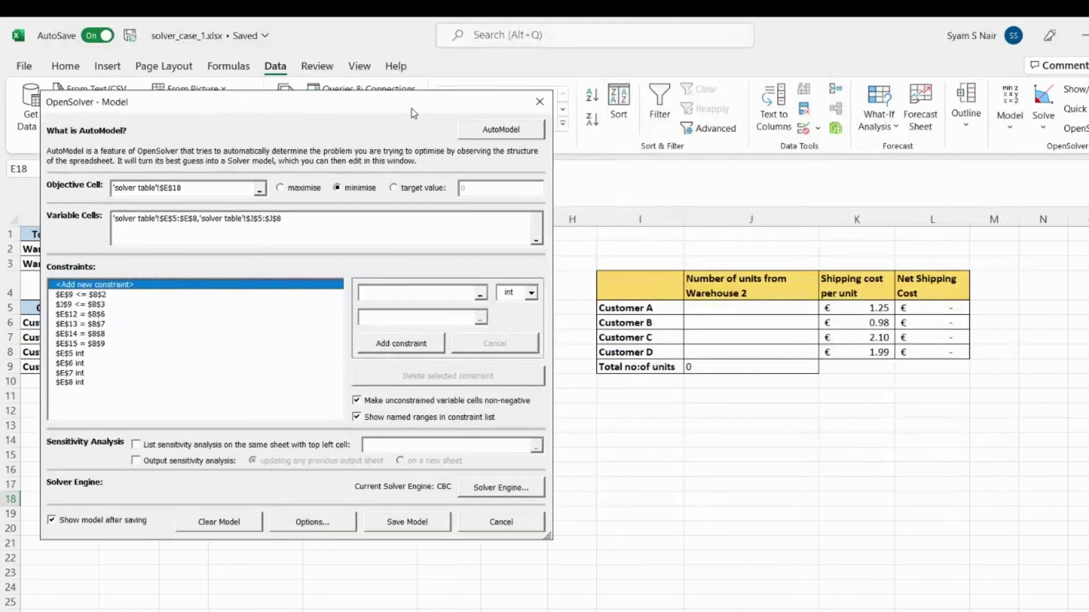
{"action": "left_click", "coordinate": [424, 293]}
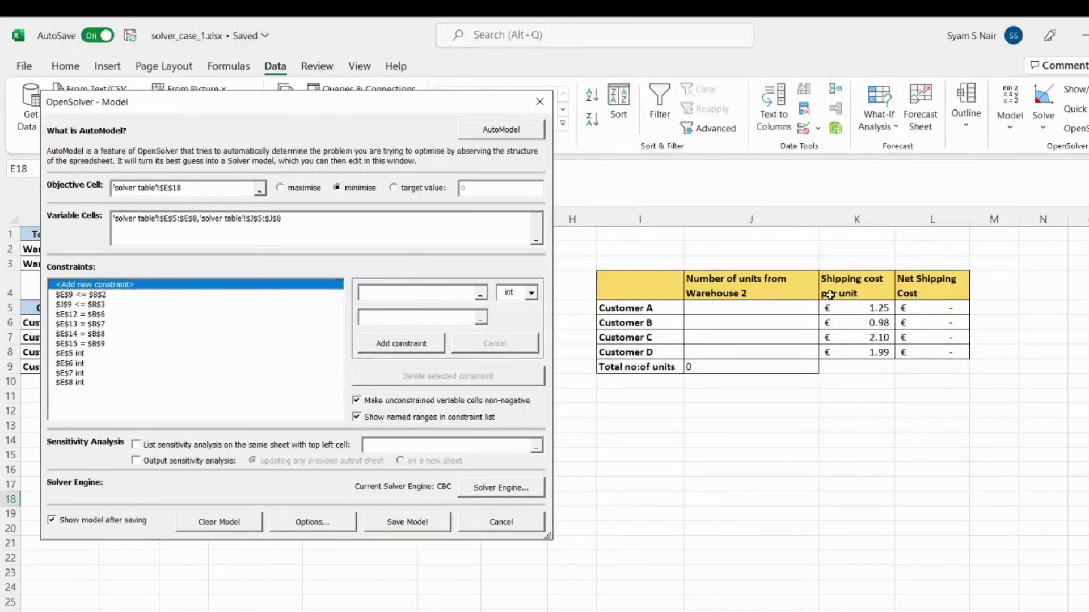
{"action": "left_click", "coordinate": [758, 311]}
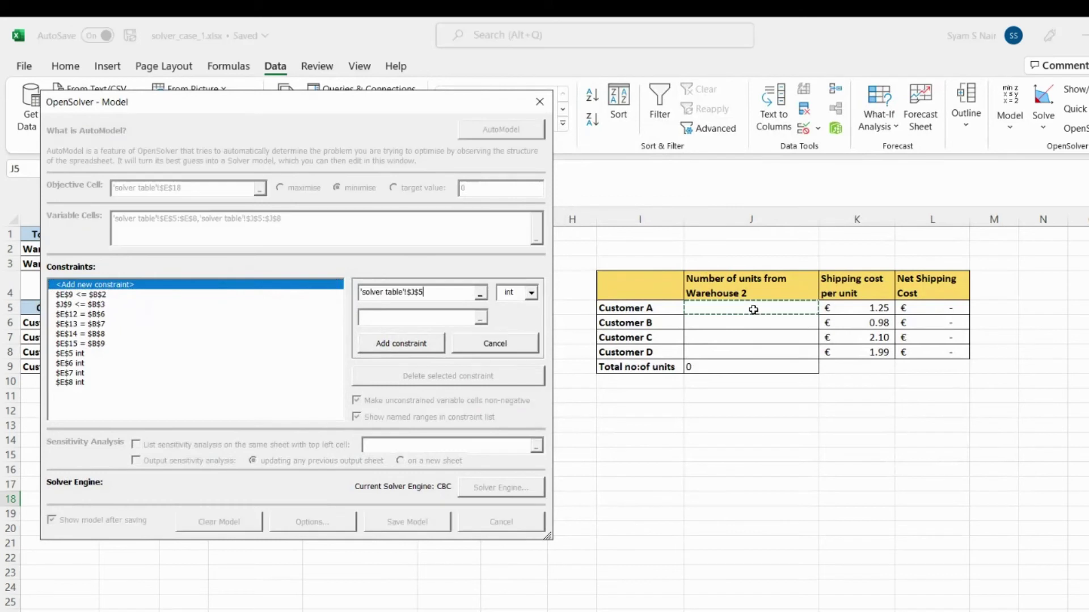
{"action": "left_click", "coordinate": [411, 345]}
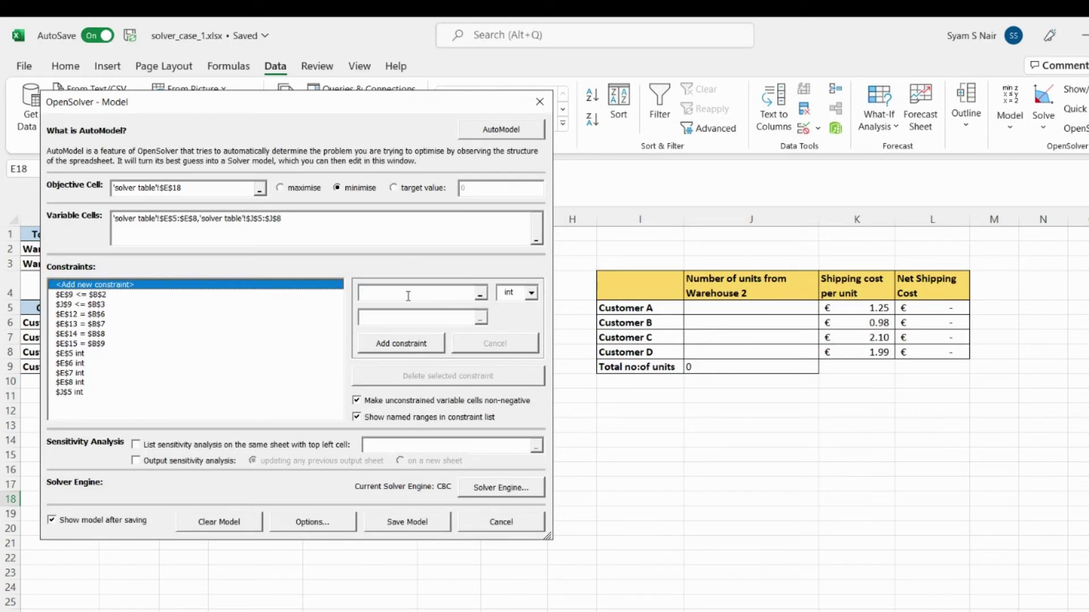
{"action": "left_click", "coordinate": [728, 325]}
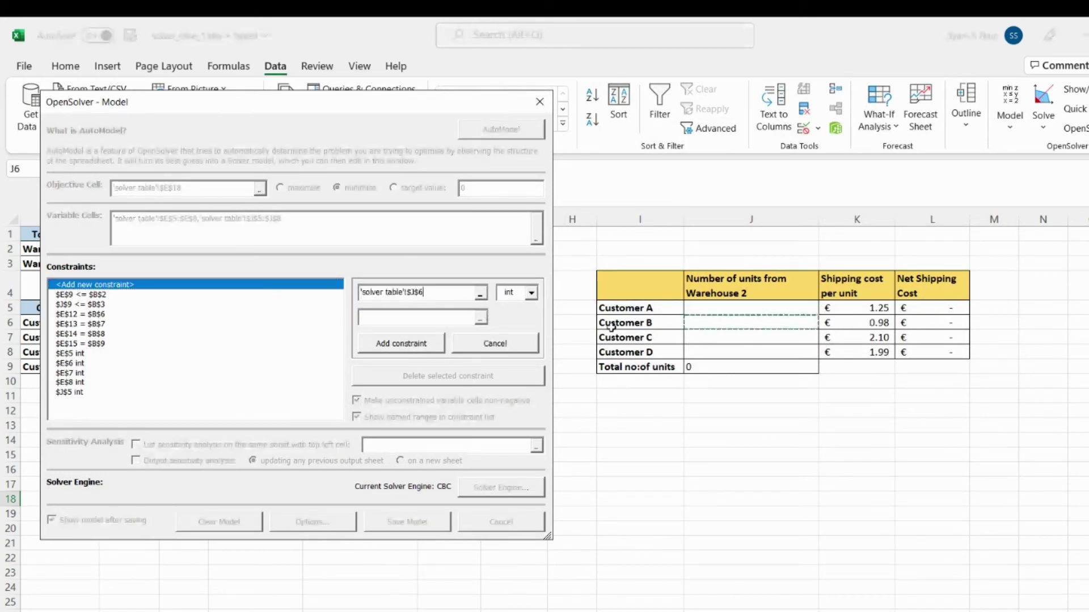
{"action": "left_click", "coordinate": [417, 345]}
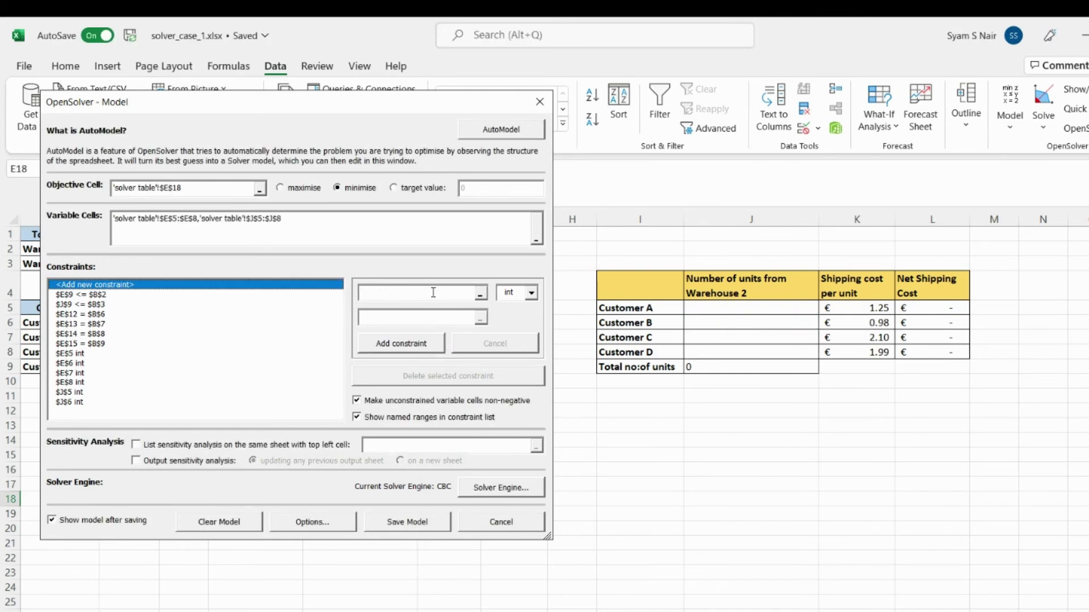
{"action": "left_click", "coordinate": [724, 333]}
{"action": "left_click", "coordinate": [409, 345]}
{"action": "left_click", "coordinate": [728, 352]}
{"action": "left_click", "coordinate": [373, 348]}
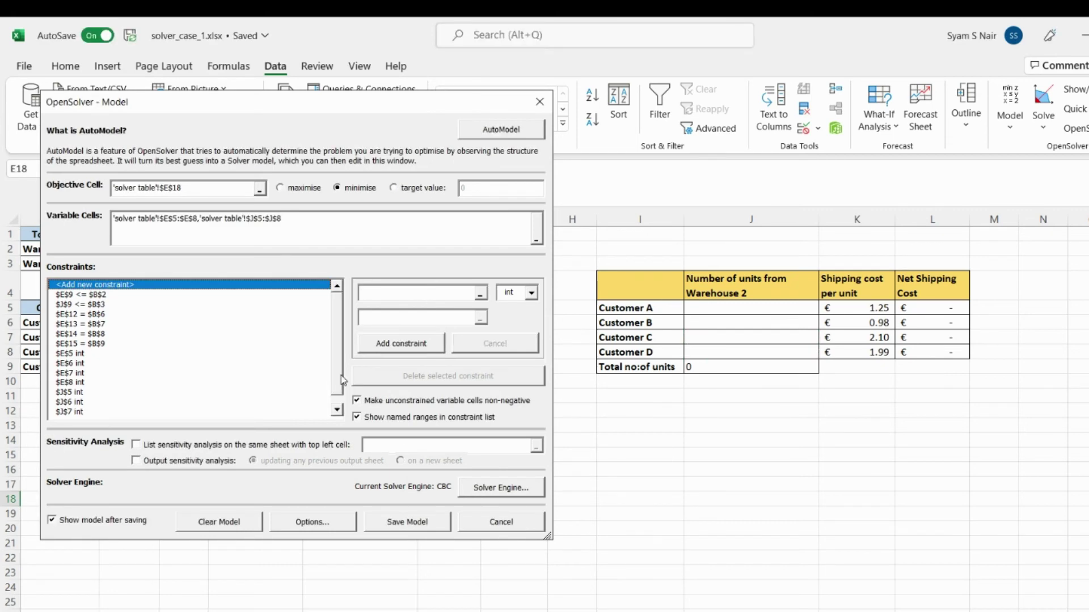
{"action": "left_click_drag", "start_coordinate": [306, 108], "coordinate": [690, 116]}
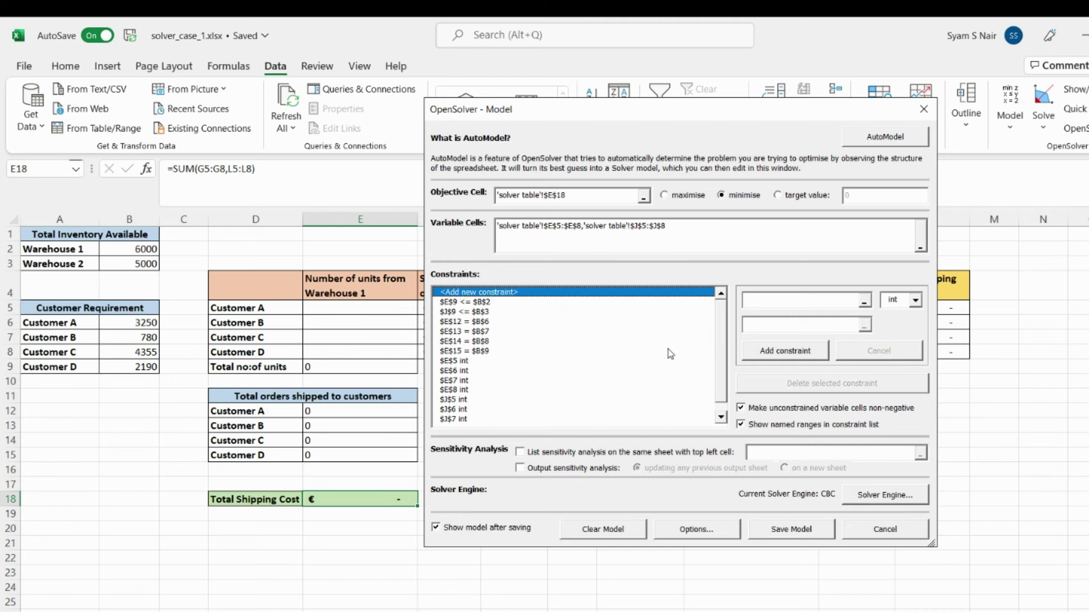
- Review the available solver engines and choose COIN-OR CBC (Linear solver) for the model
{"action": "left_click", "coordinate": [890, 502]}
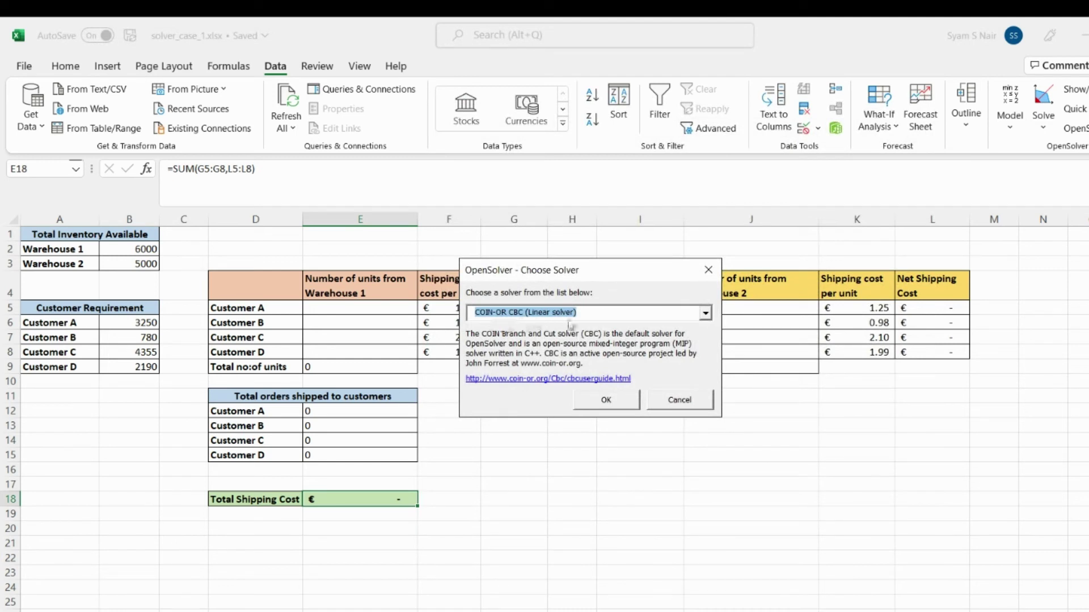
{"action": "left_click", "coordinate": [705, 313]}
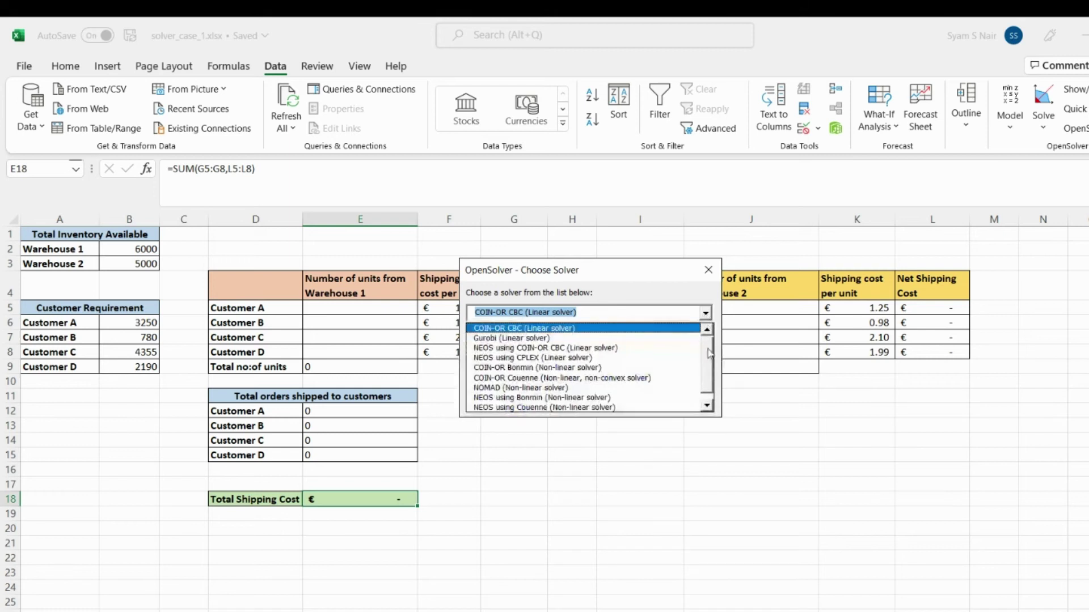
{"action": "scroll", "coordinate": [709, 379], "scroll_direction": "down", "scroll_amount": 1}
{"action": "scroll", "coordinate": [709, 374], "scroll_direction": "up", "scroll_amount": 1}
{"action": "left_click", "coordinate": [657, 333]}
{"action": "left_click", "coordinate": [618, 407]}
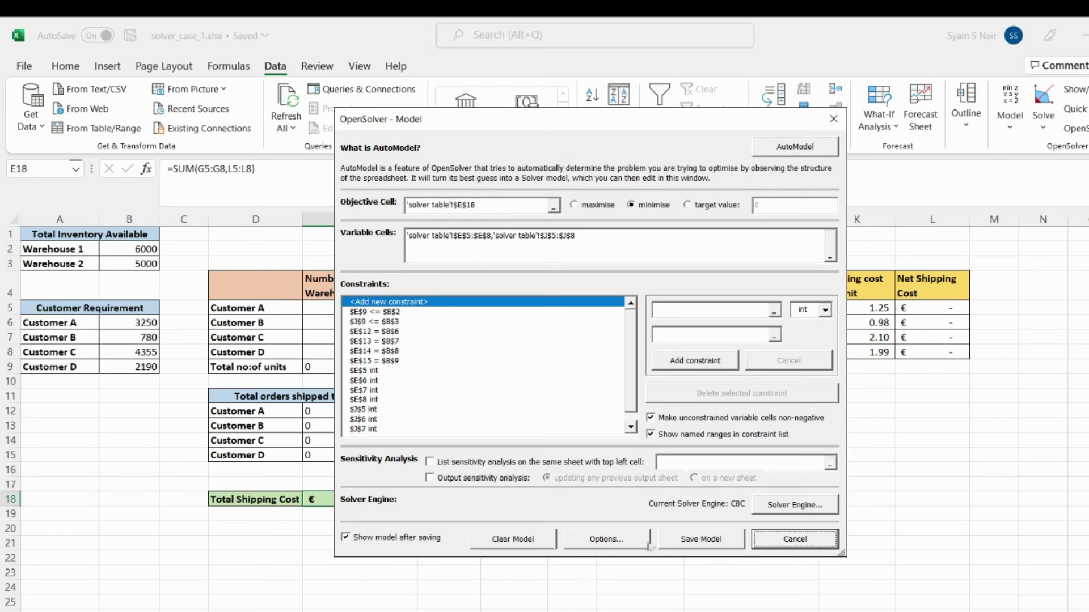
- Save the model, then toggle its visual overlay on the worksheet to inspect the constraints and leave it hidden
{"action": "left_click", "coordinate": [718, 545]}
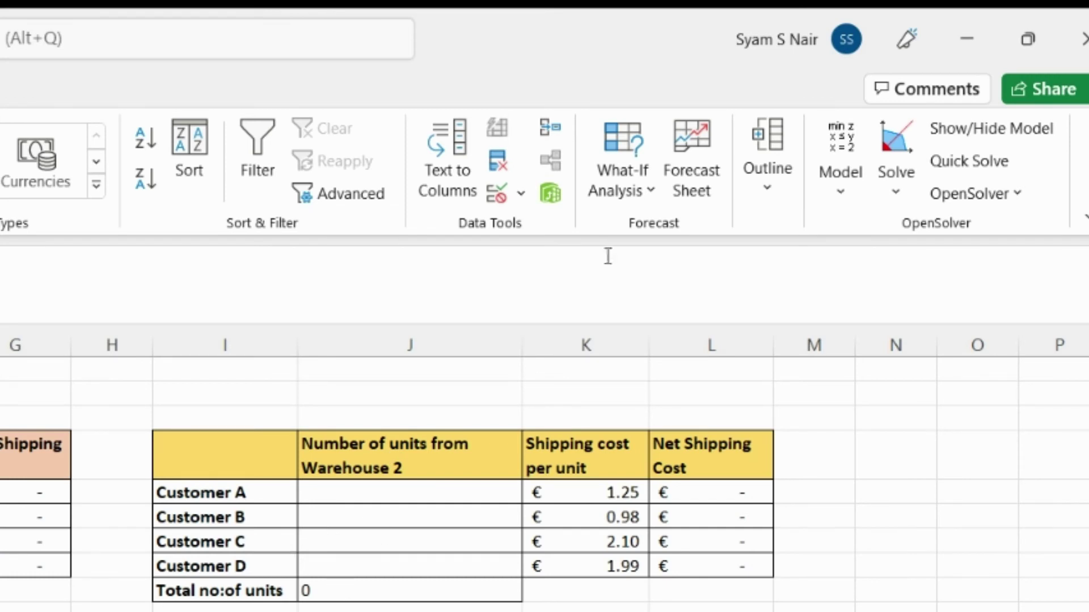
{"action": "left_click", "coordinate": [979, 140]}
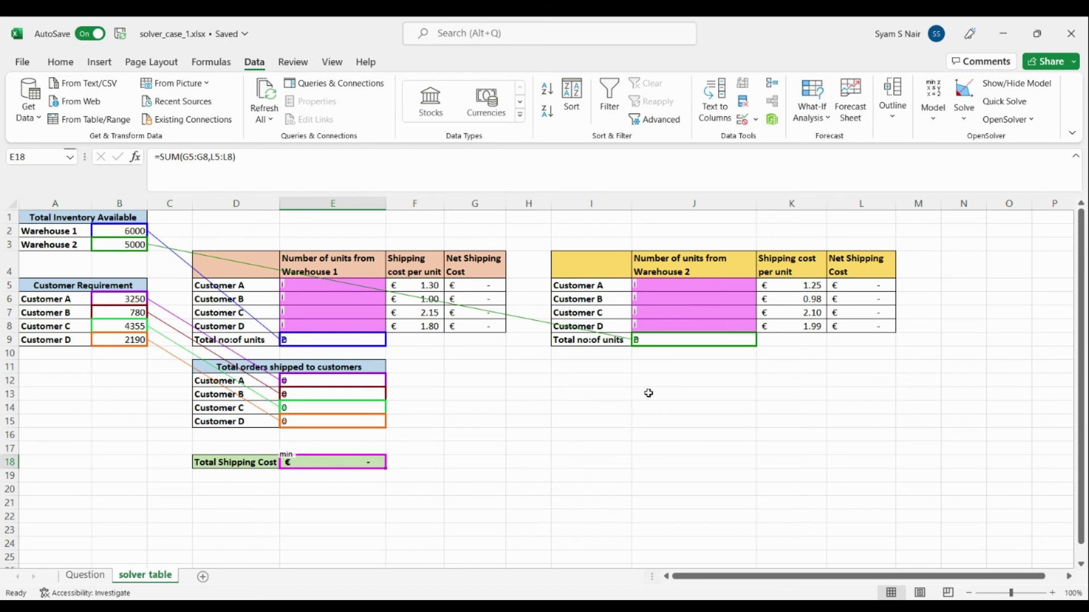
{"action": "left_click", "coordinate": [1017, 83]}
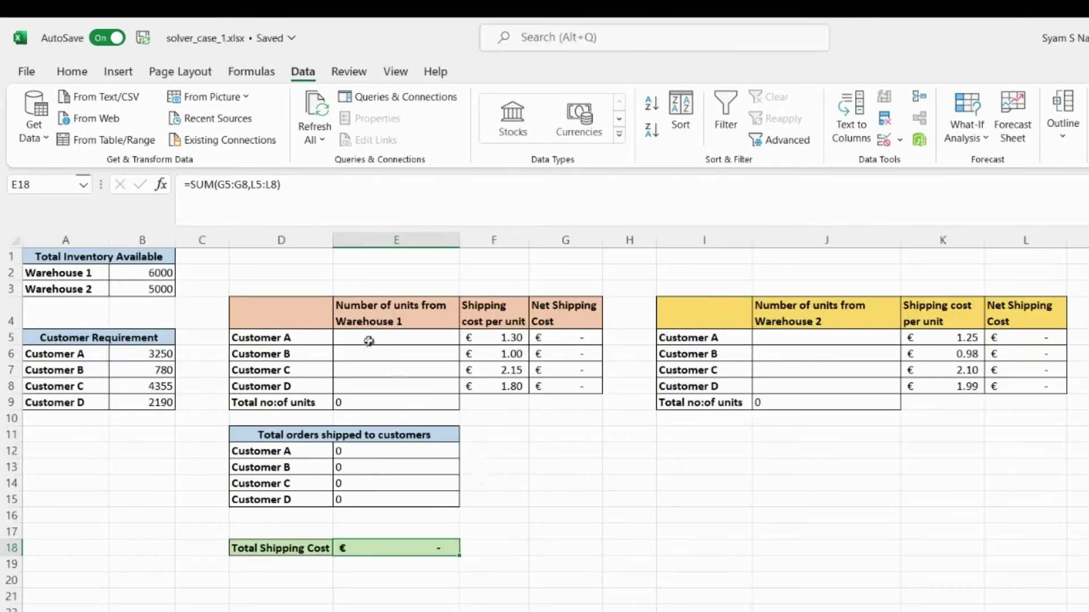
- Enter a trial value of 65 units for Customer A from Warehouse 1 in cell E5
{"action": "left_click", "coordinate": [369, 341]}
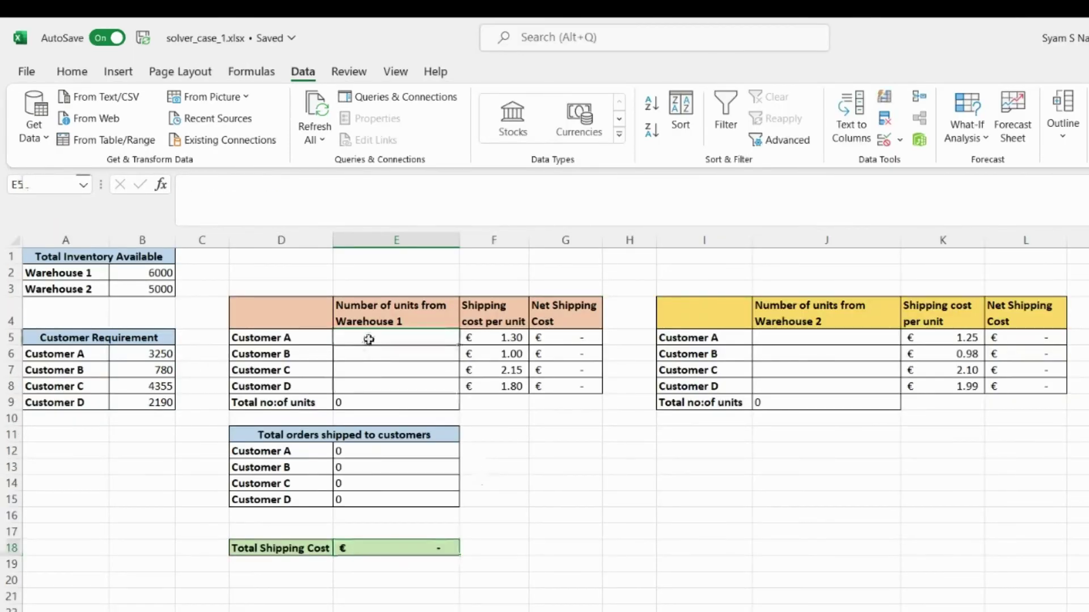
{"action": "type", "text": "65"}
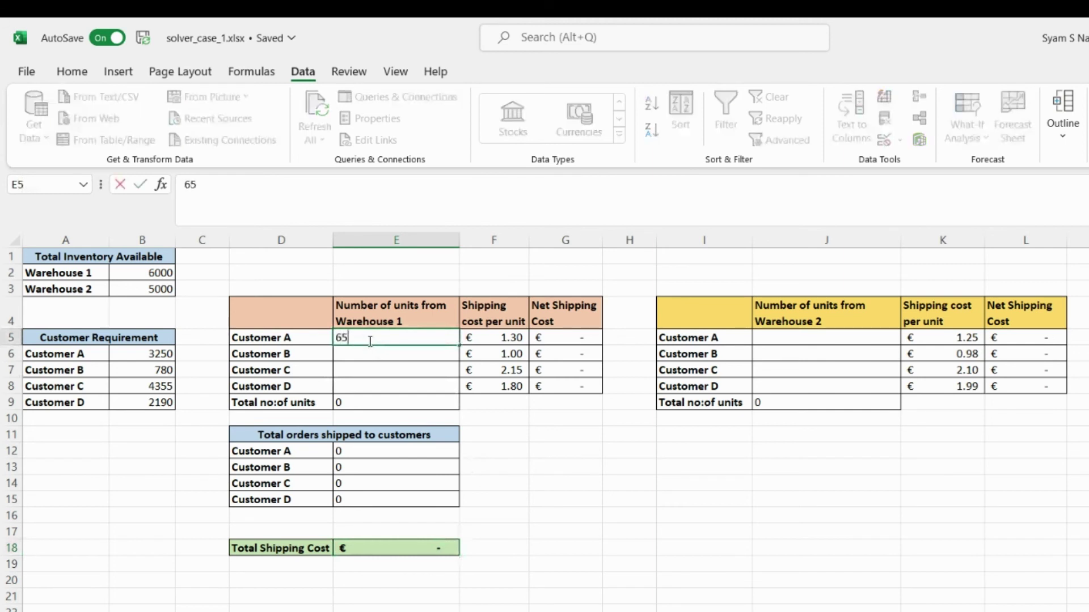
{"action": "key", "text": "Return"}
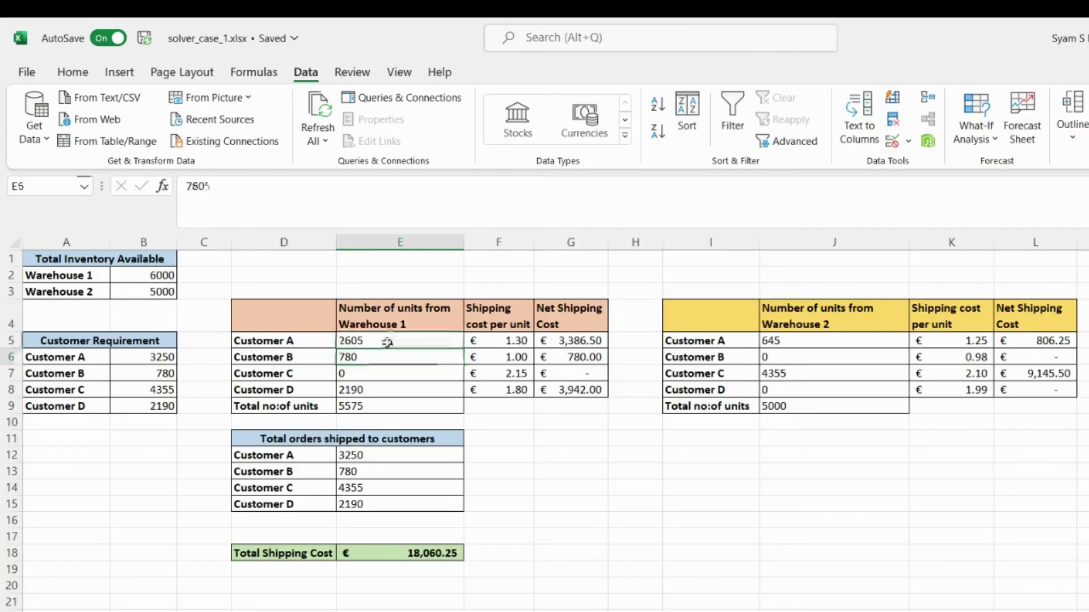
- Select cell E5 to examine the solved number of units shipped from Warehouse 1 to Customer A
{"action": "left_click", "coordinate": [387, 343]}
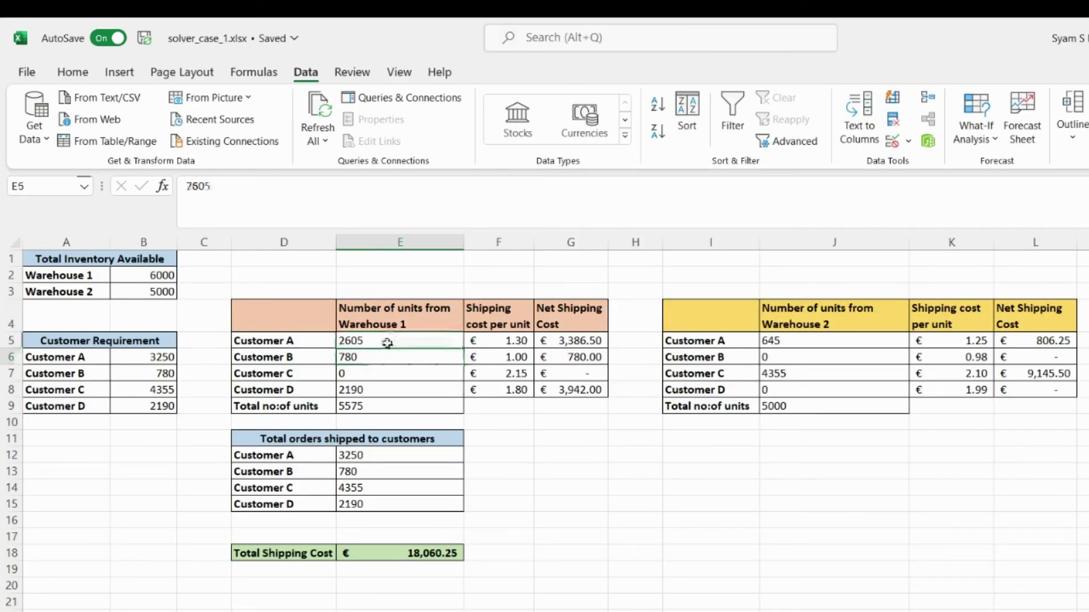